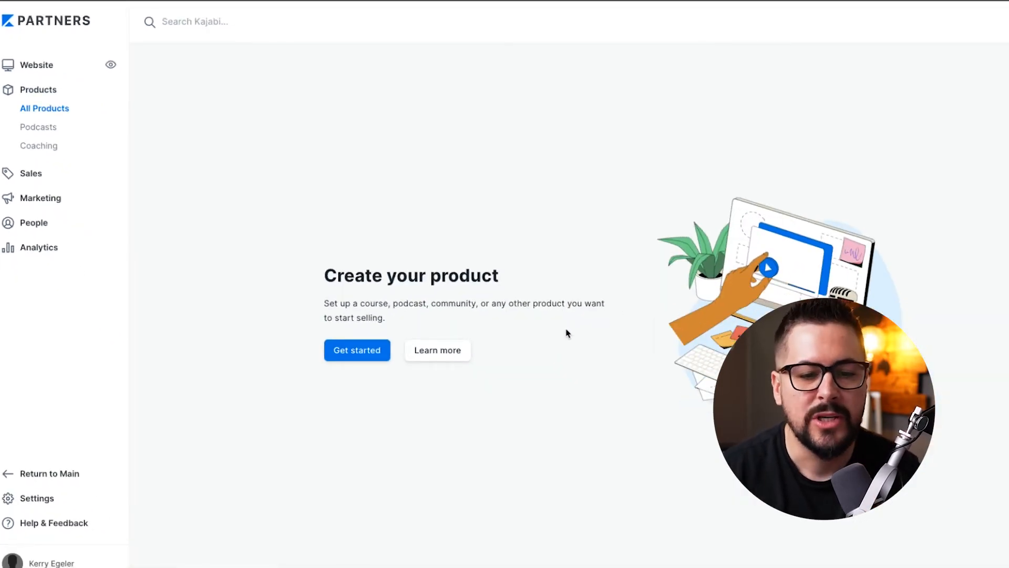
# Step: Start a new product from the Online Course blueprint and title it "Digital Dads Academy"
pyautogui.click(351, 351)
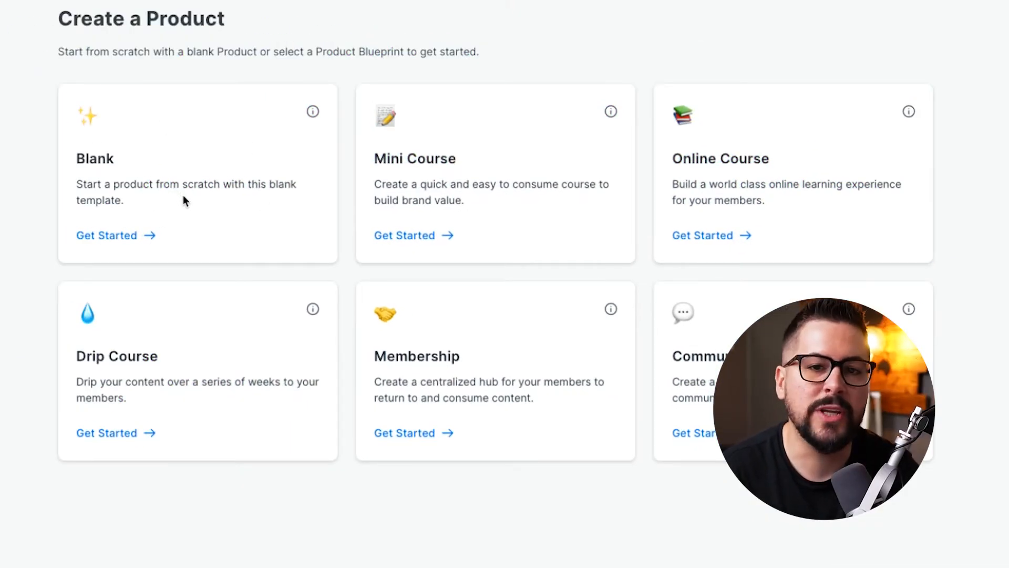
pyautogui.click(732, 237)
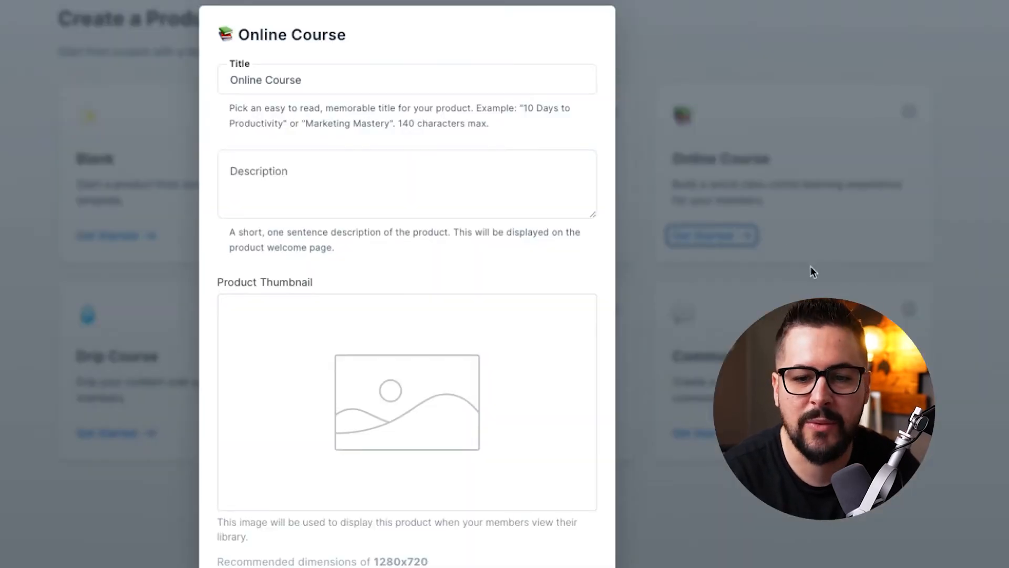
pyautogui.scroll(-1, 683, 274)
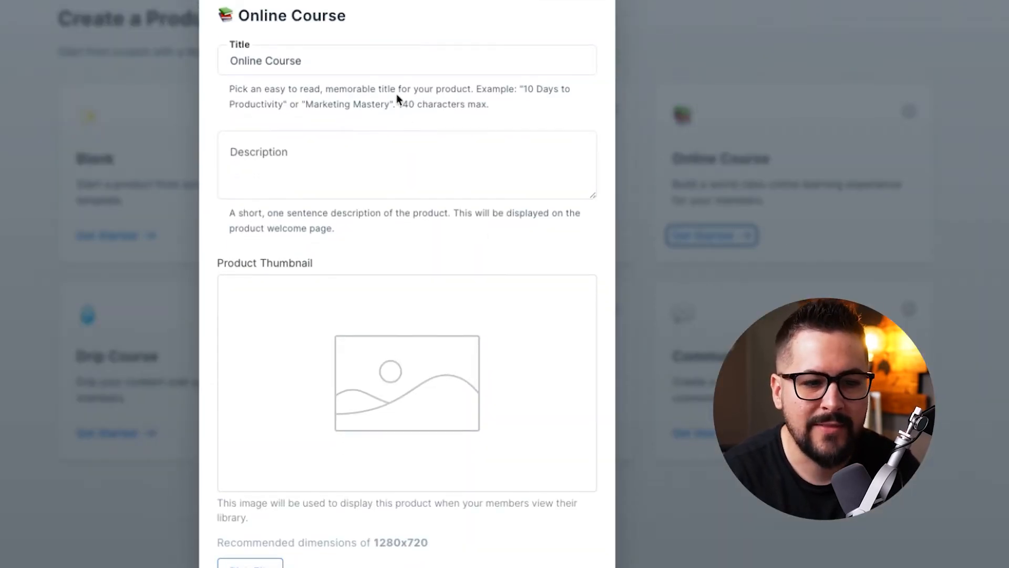
pyautogui.click(361, 64)
pyautogui.tripleClick(361, 64)
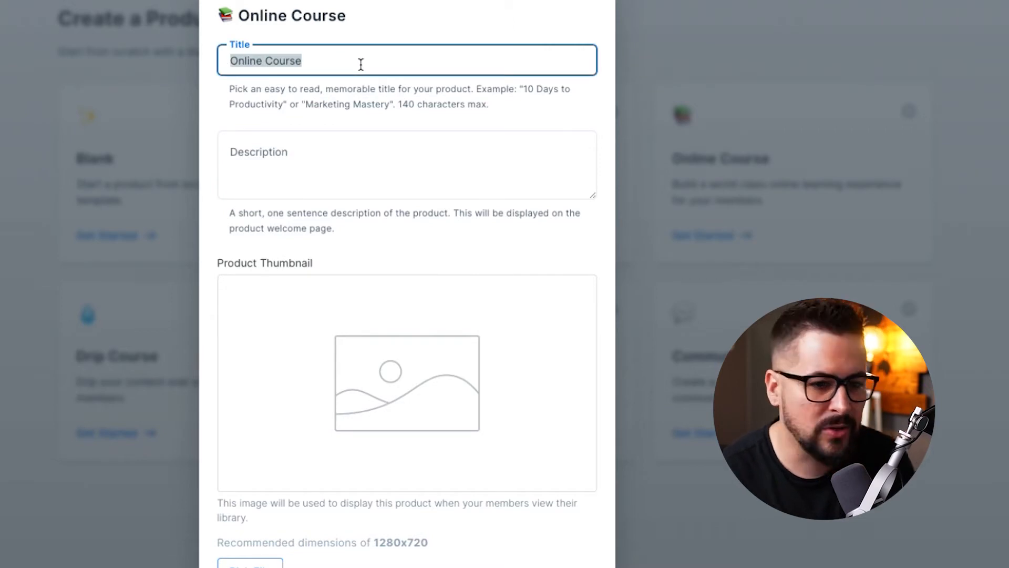
pyautogui.write('Digital Dads Academy')
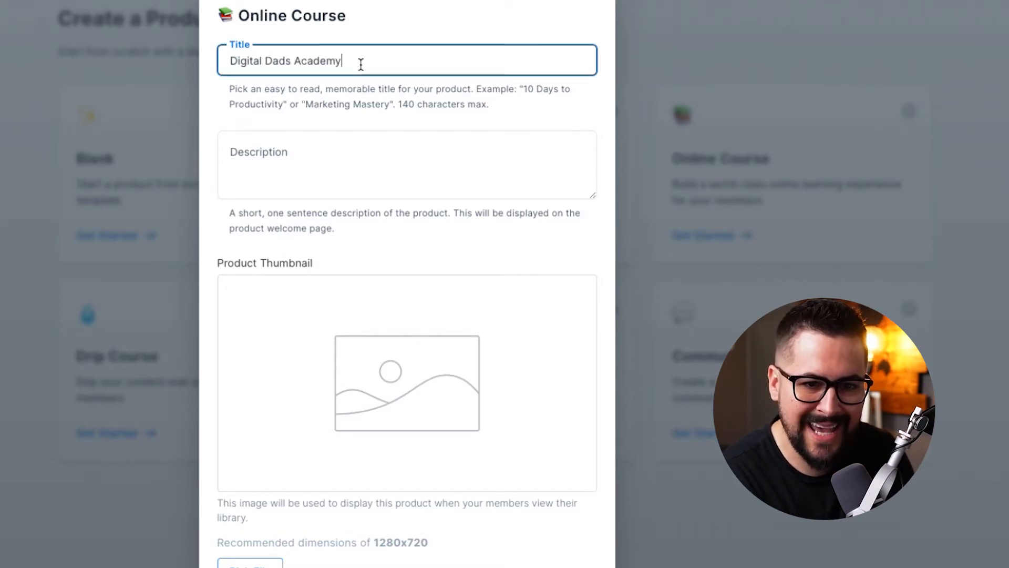
pyautogui.press('Tab')
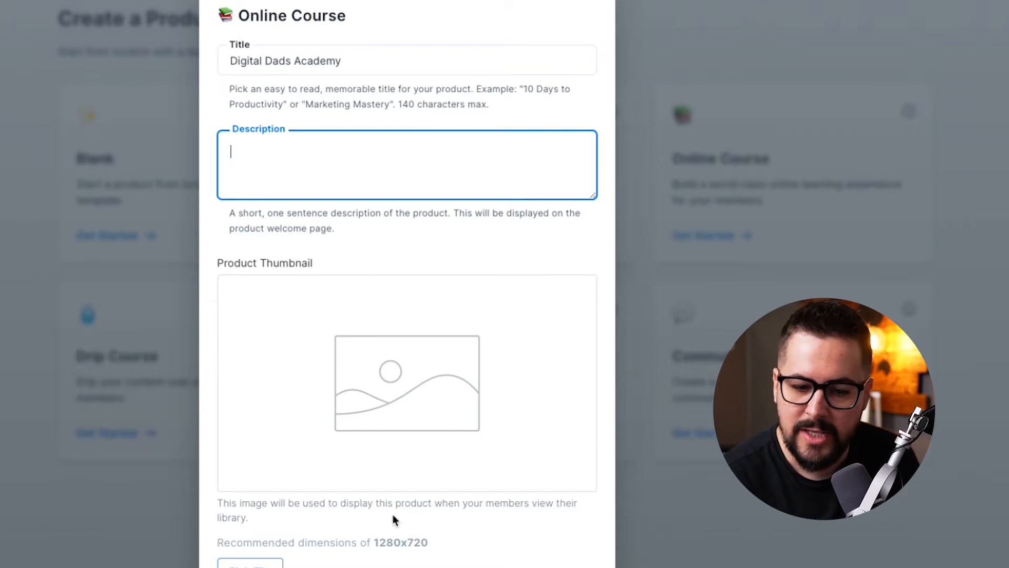
# Step: Review the thumbnail's recommended dimensions and upload sources, including Dropbox, and submit the new course without a thumbnail
pyautogui.moveTo(375, 542); pyautogui.dragTo(432, 545)
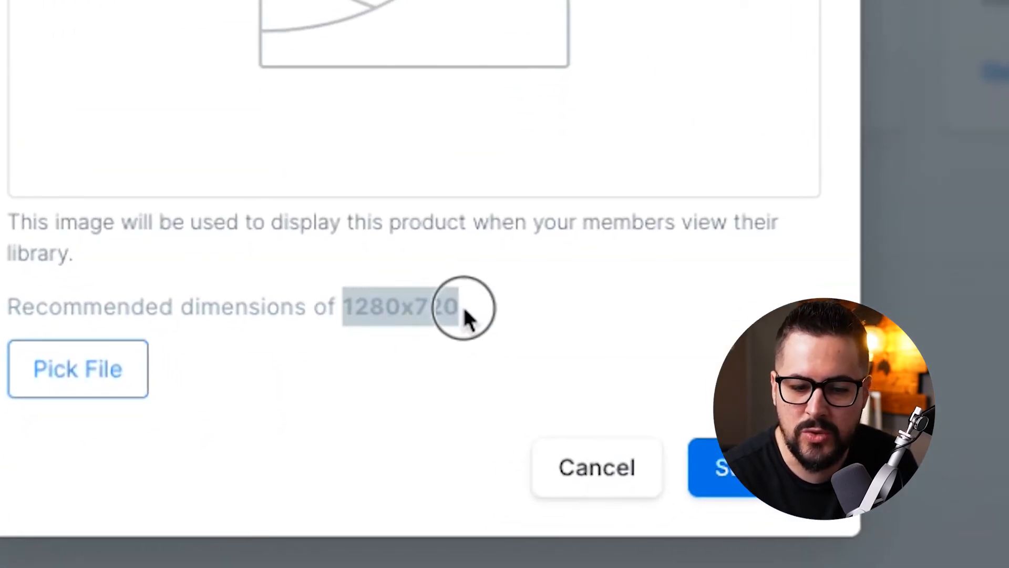
pyautogui.click(378, 322)
pyautogui.click(474, 315)
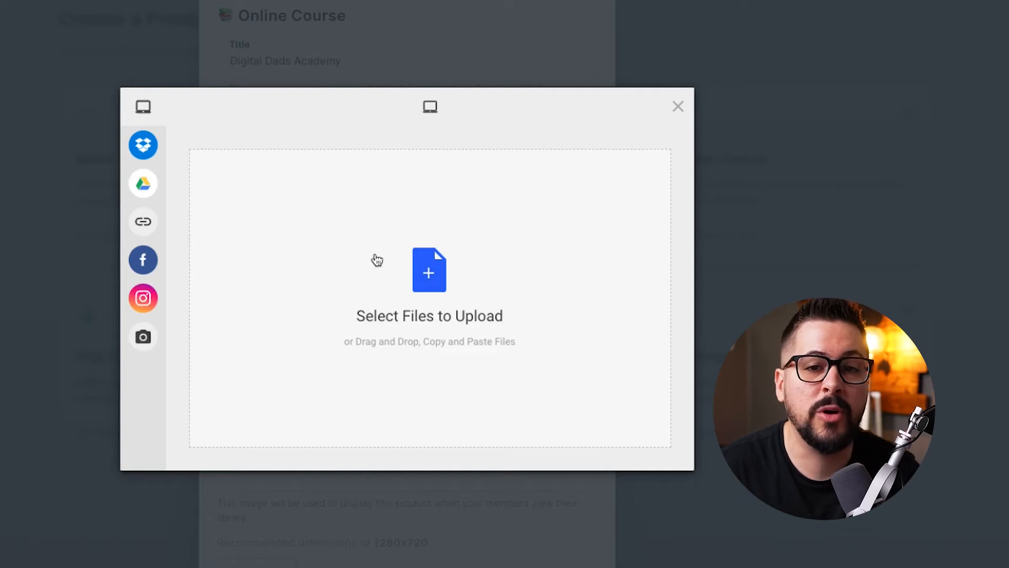
pyautogui.moveTo(143, 154)
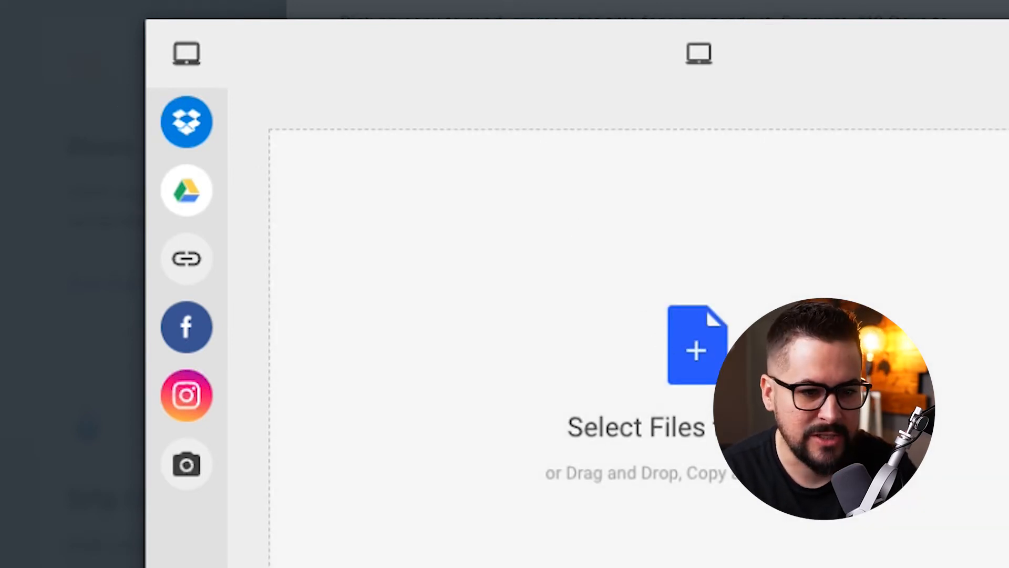
pyautogui.click(185, 123)
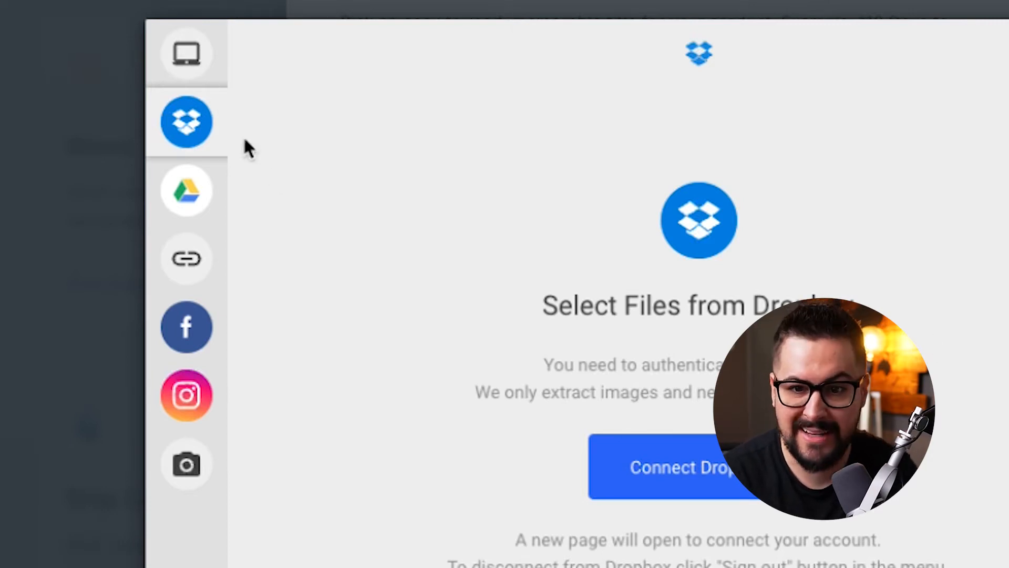
pyautogui.click(185, 62)
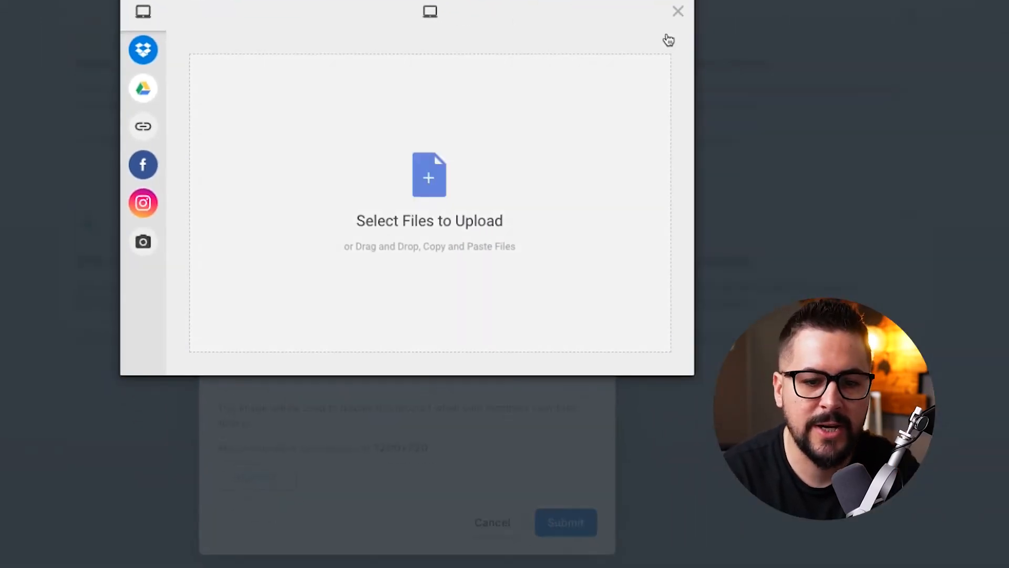
pyautogui.click(680, 13)
pyautogui.click(576, 529)
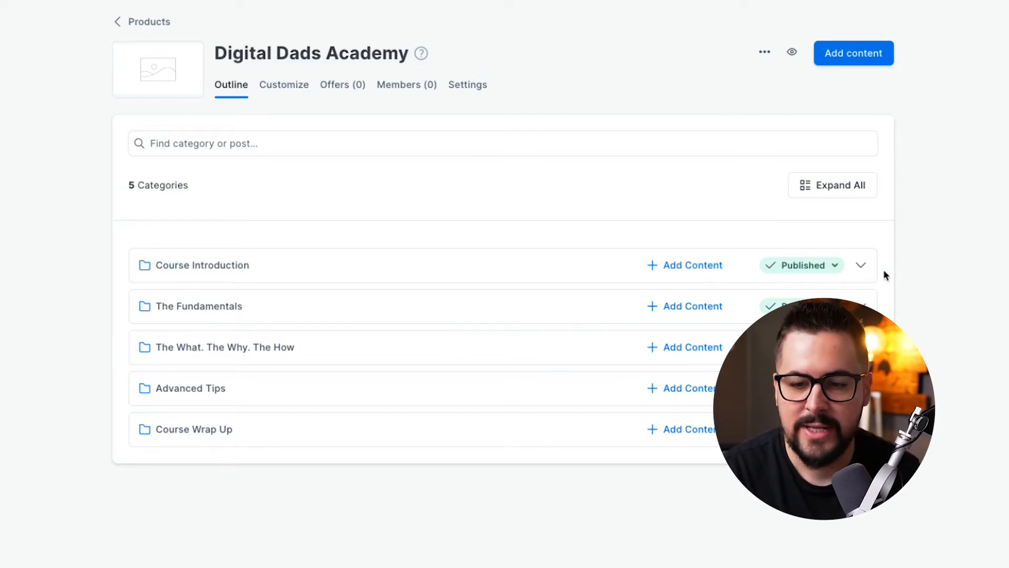
# Step: Examine the lessons inside the Course Introduction, The Fundamentals, and The What. The Why. The How categories, collapsing each one again
pyautogui.click(864, 268)
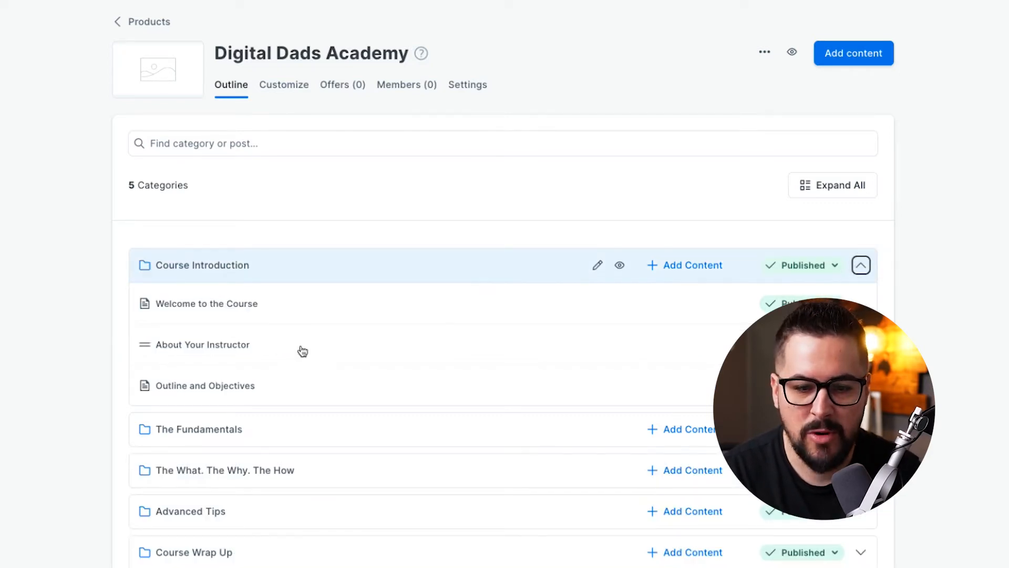
pyautogui.click(862, 267)
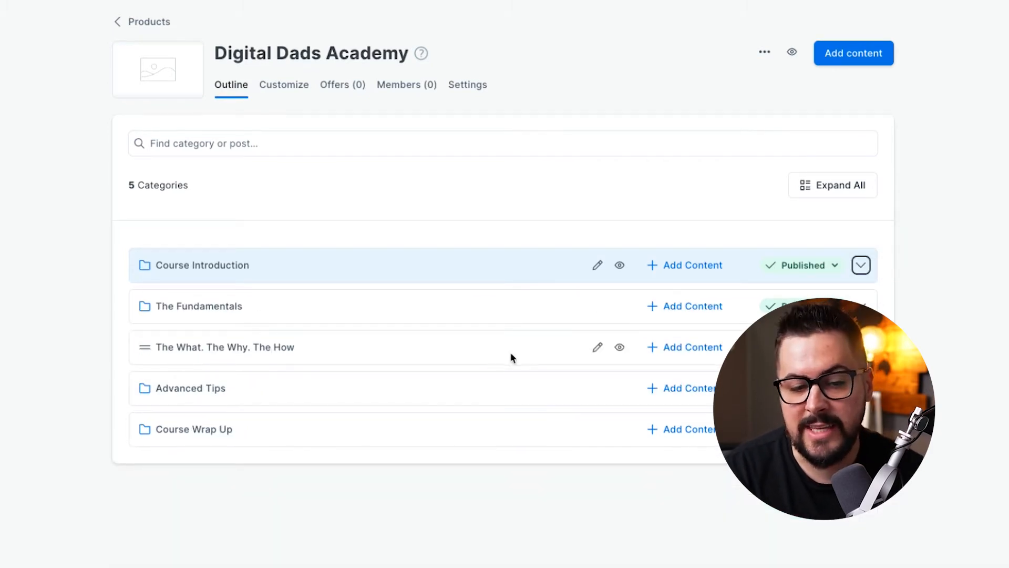
pyautogui.click(861, 305)
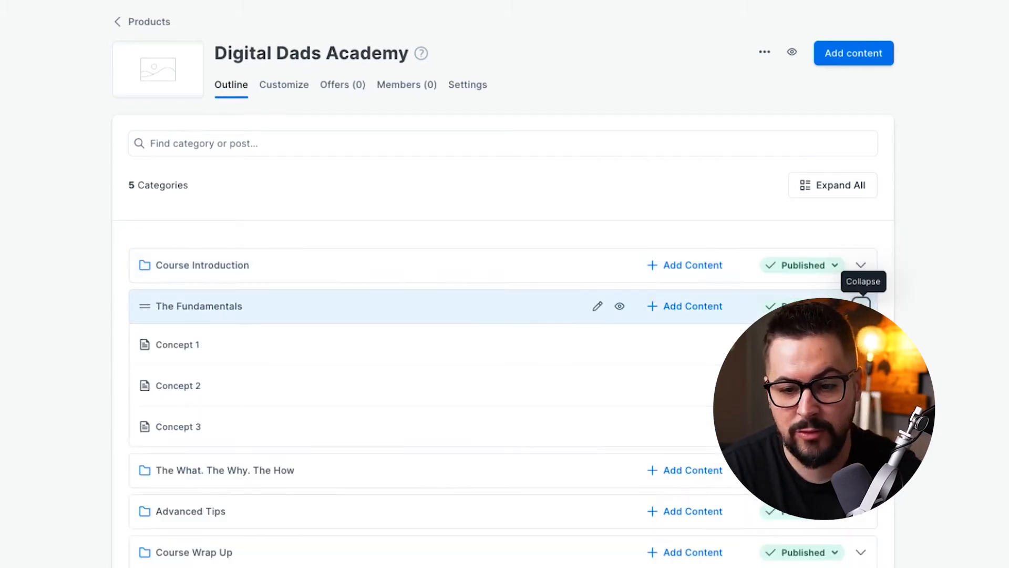
pyautogui.click(861, 306)
pyautogui.click(860, 347)
pyautogui.click(861, 347)
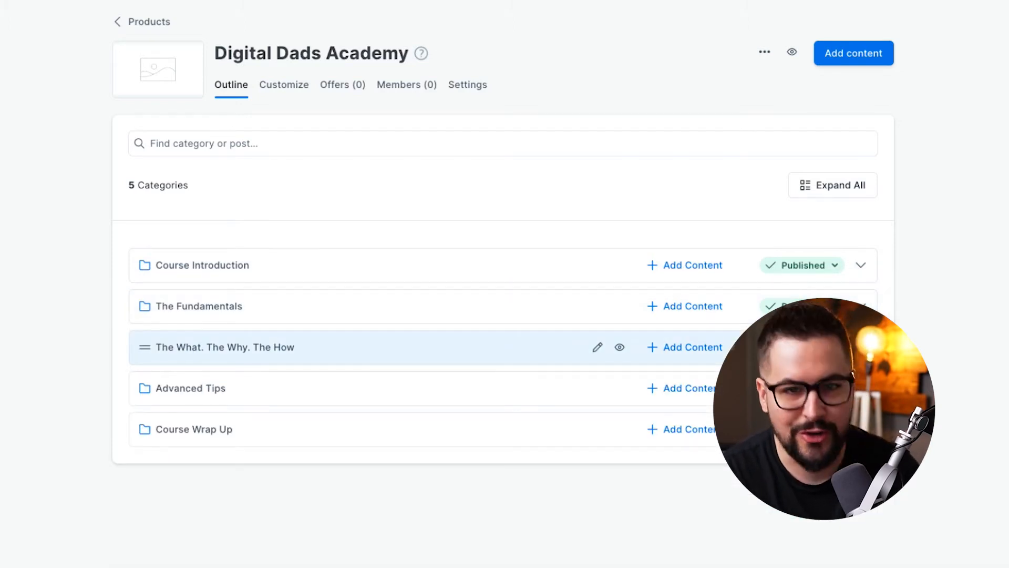
# Step: Rename the Course Introduction category to "Welcome To The Course!" and save it
pyautogui.click(219, 266)
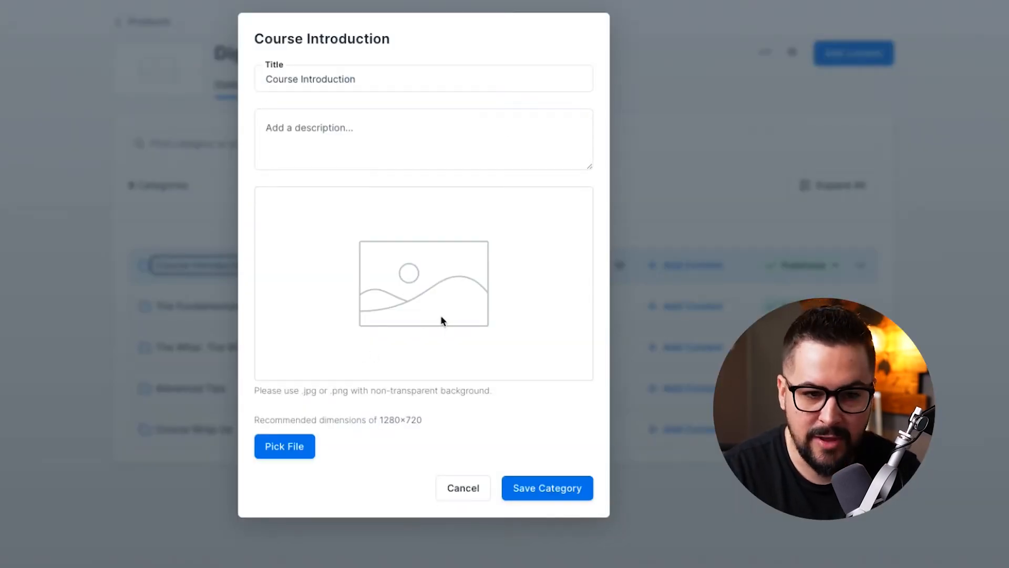
pyautogui.tripleClick(374, 78)
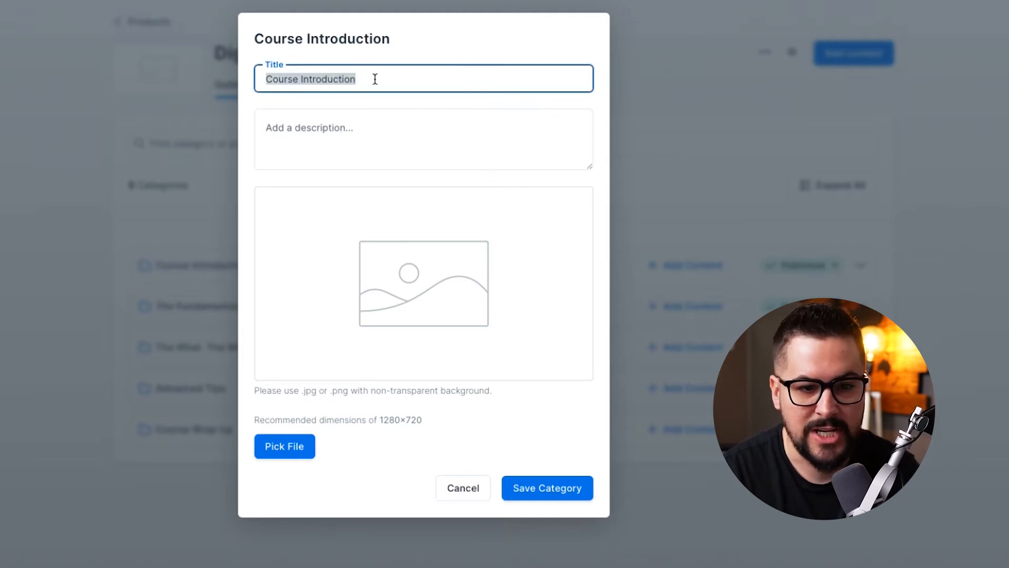
pyautogui.write('Welcome To The Course!')
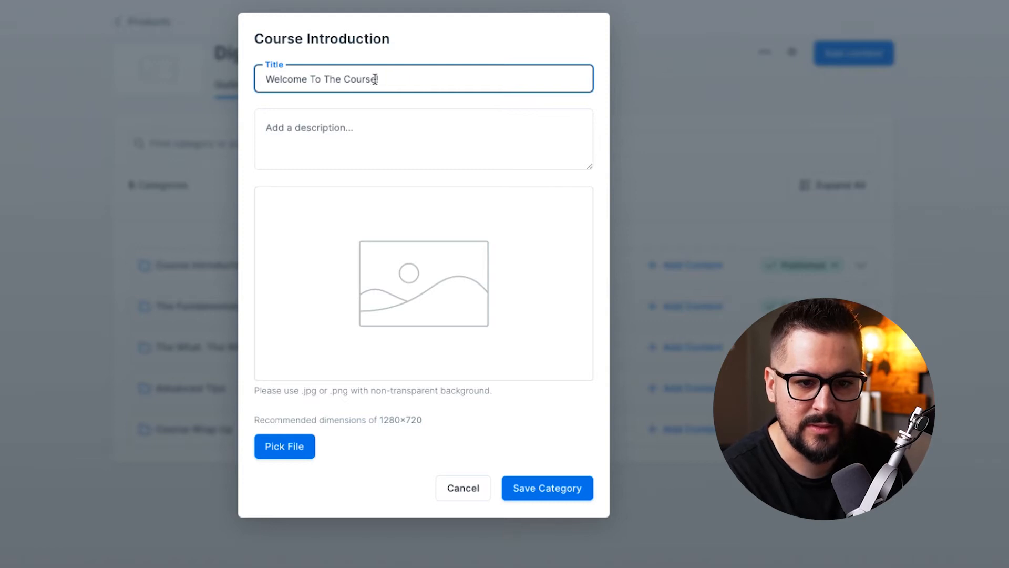
pyautogui.click(526, 479)
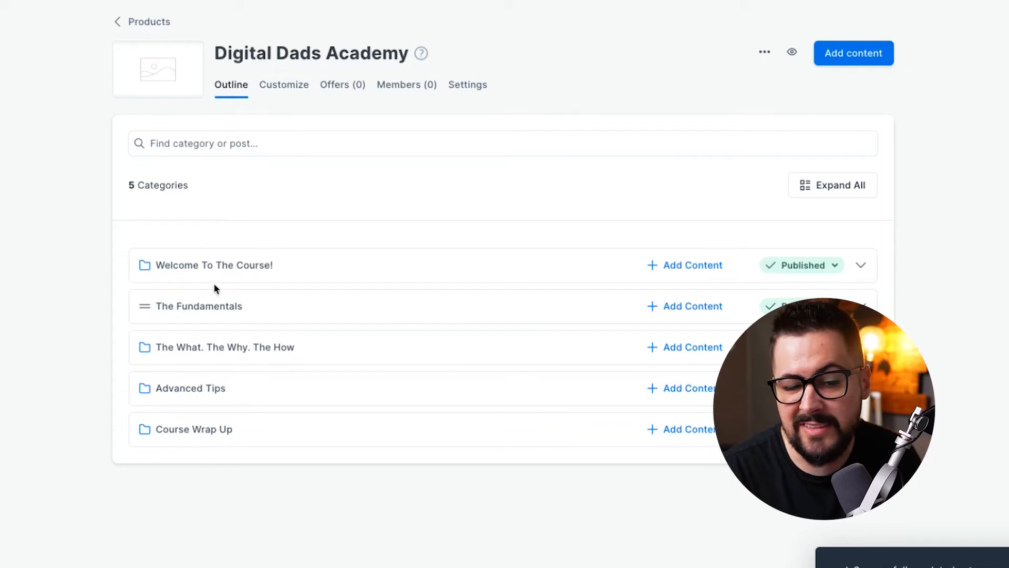
# Step: Rename The Fundamentals category to "Module 1 - Getting Started" and save it
pyautogui.click(208, 307)
pyautogui.doubleClick(360, 80)
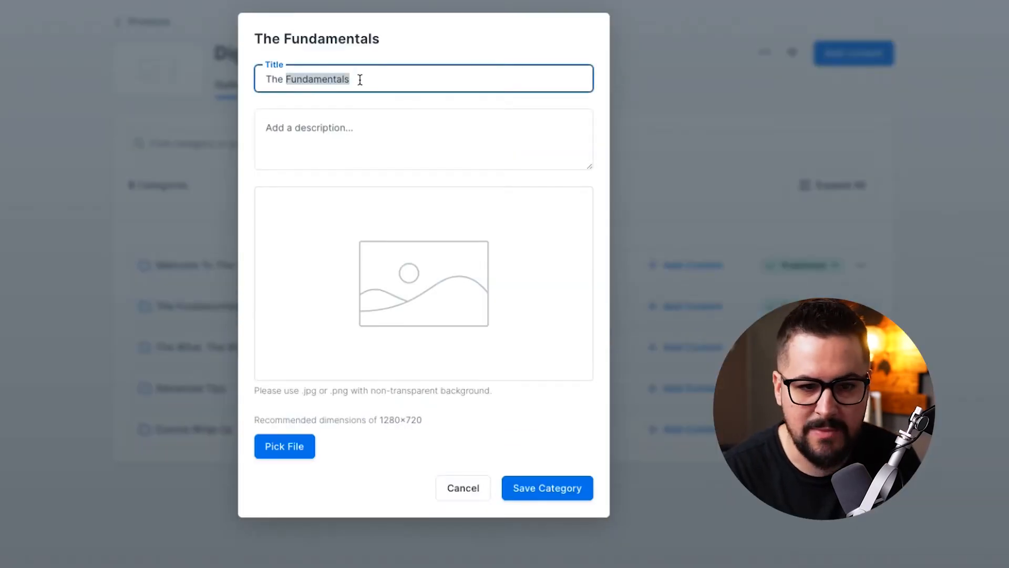
pyautogui.hotkey('ctrl', 'a')
pyautogui.write('MO')
pyautogui.press('BackSpace')
pyautogui.write('odule 1')
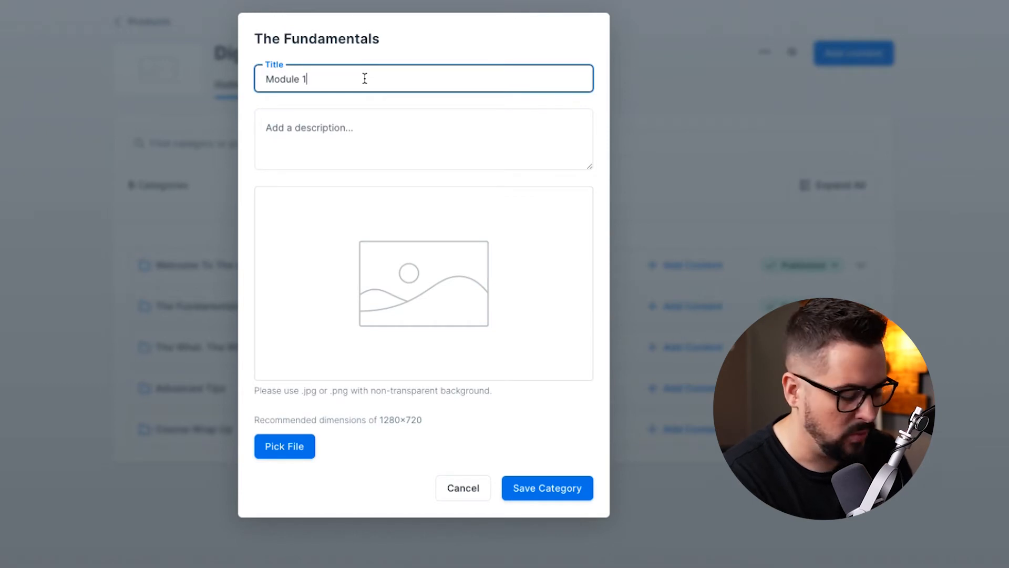
pyautogui.write(' - Getting Started')
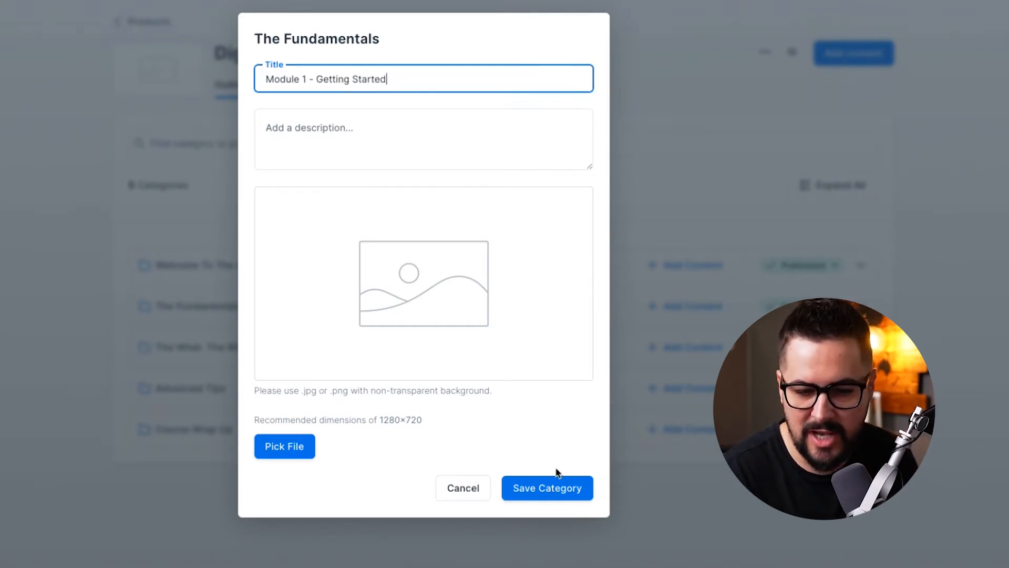
pyautogui.click(573, 488)
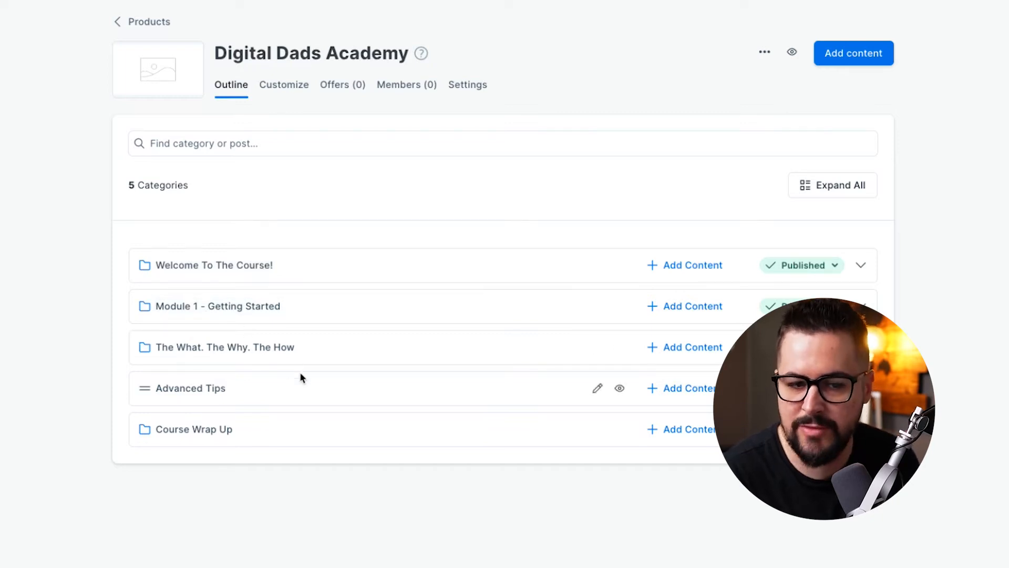
# Step: Check the lessons in Module 1 - Getting Started and the publishing status options for the Welcome To The Course! category
pyautogui.click(863, 304)
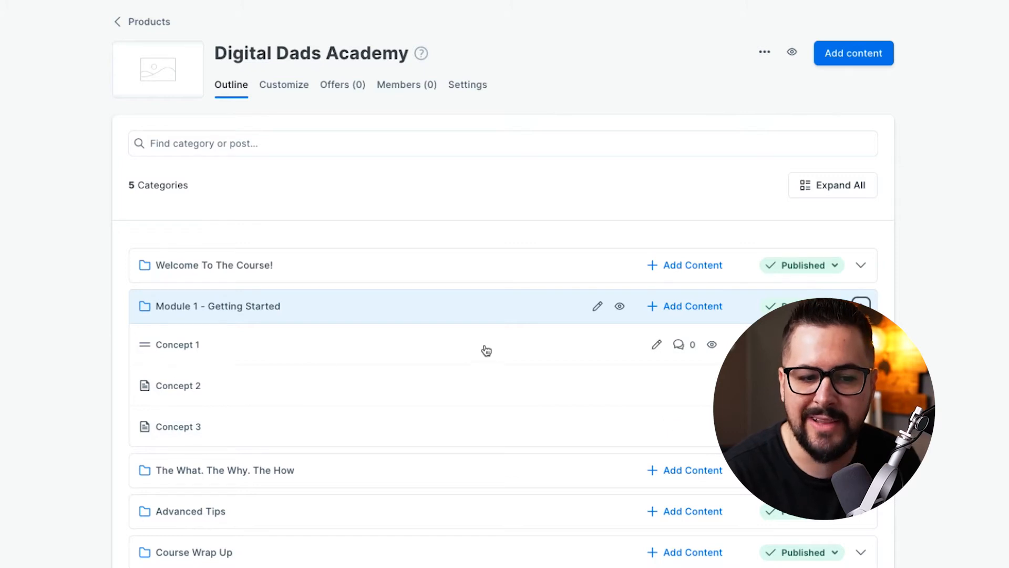
pyautogui.click(860, 304)
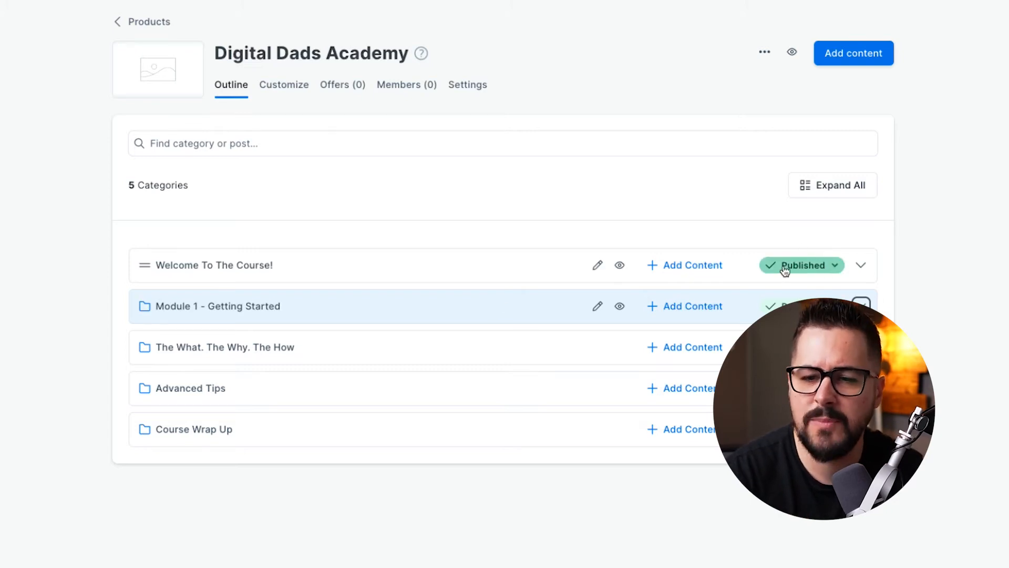
pyautogui.click(833, 268)
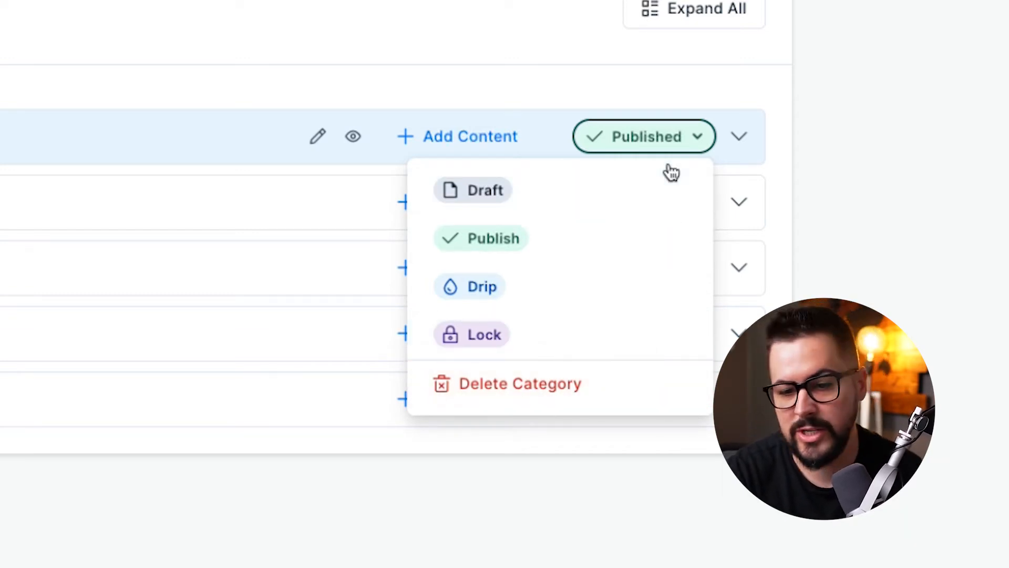
pyautogui.click(689, 141)
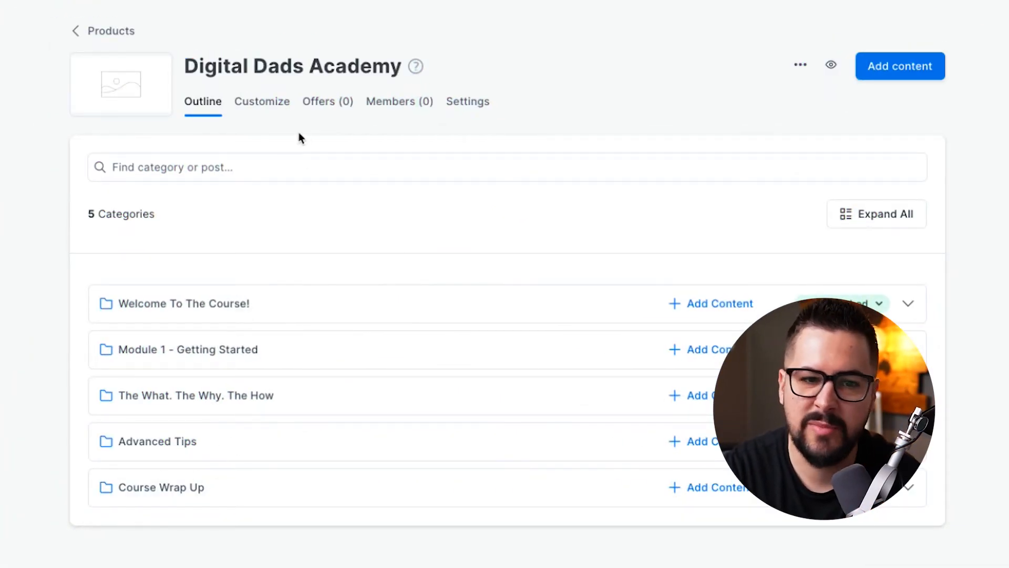
# Step: Open the course's customization page and look over the active and installable themes without installing one
pyautogui.click(273, 105)
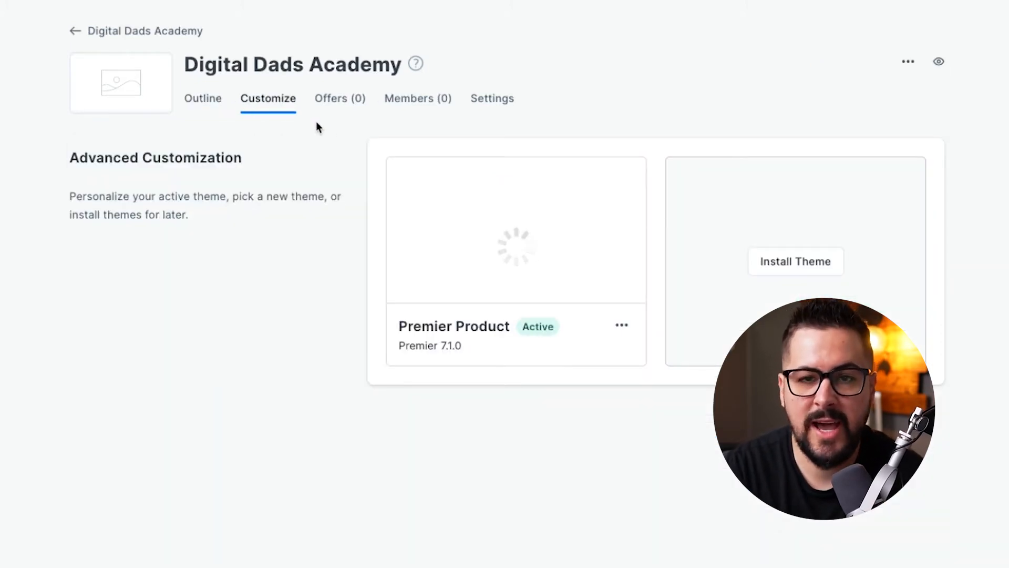
pyautogui.moveTo(523, 248)
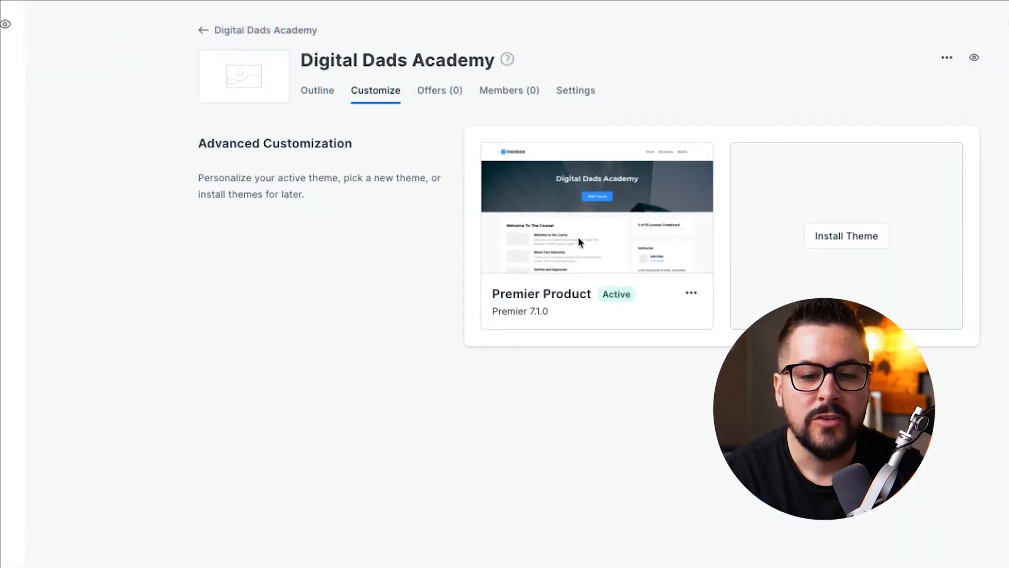
pyautogui.moveTo(536, 268)
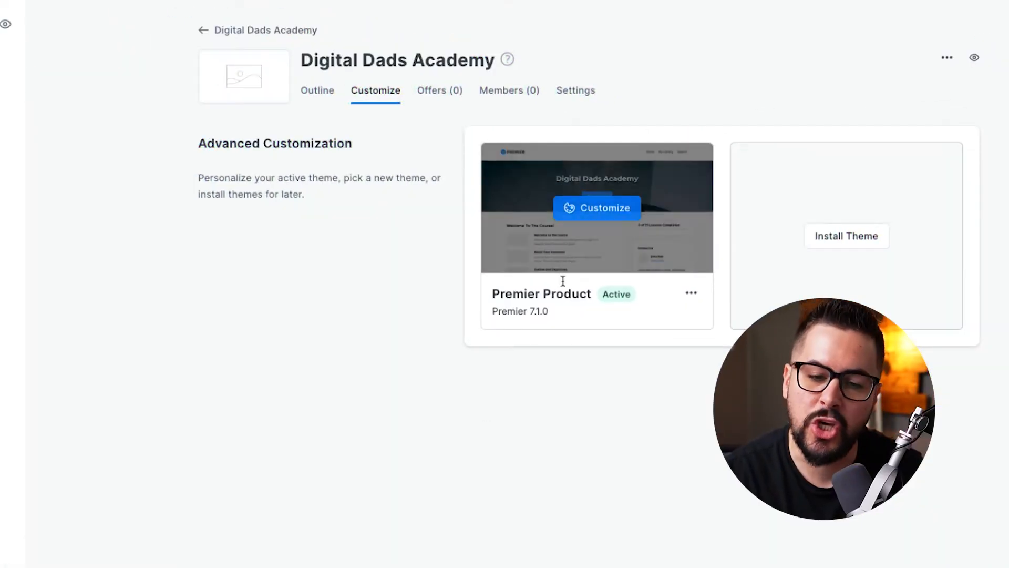
pyautogui.click(849, 239)
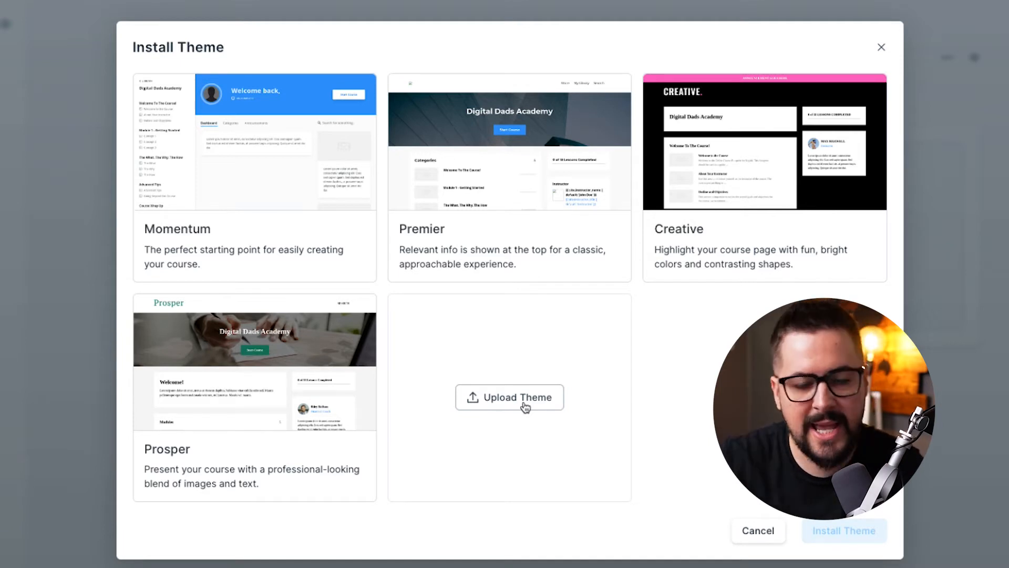
pyautogui.moveTo(470, 213)
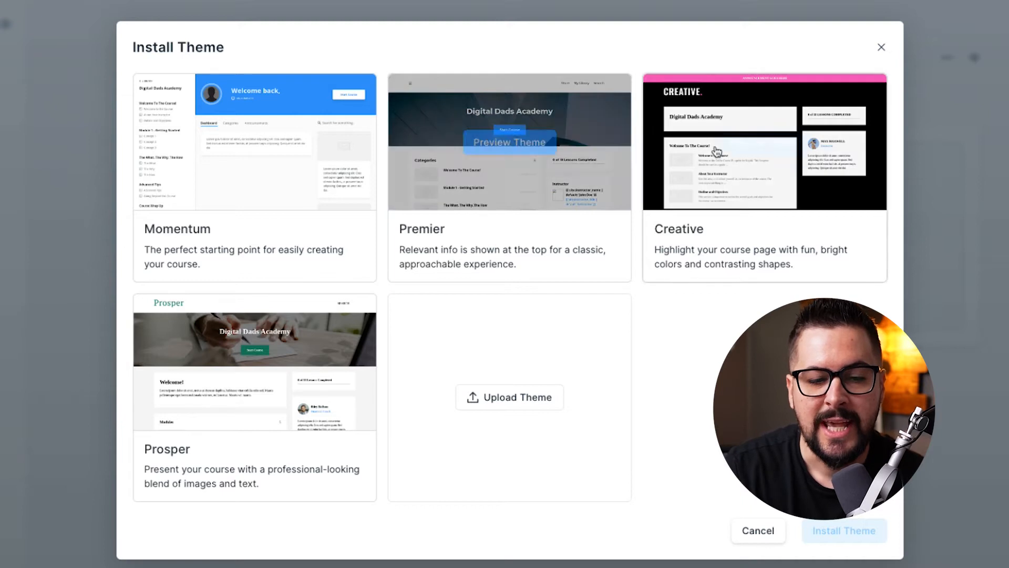
pyautogui.moveTo(776, 178)
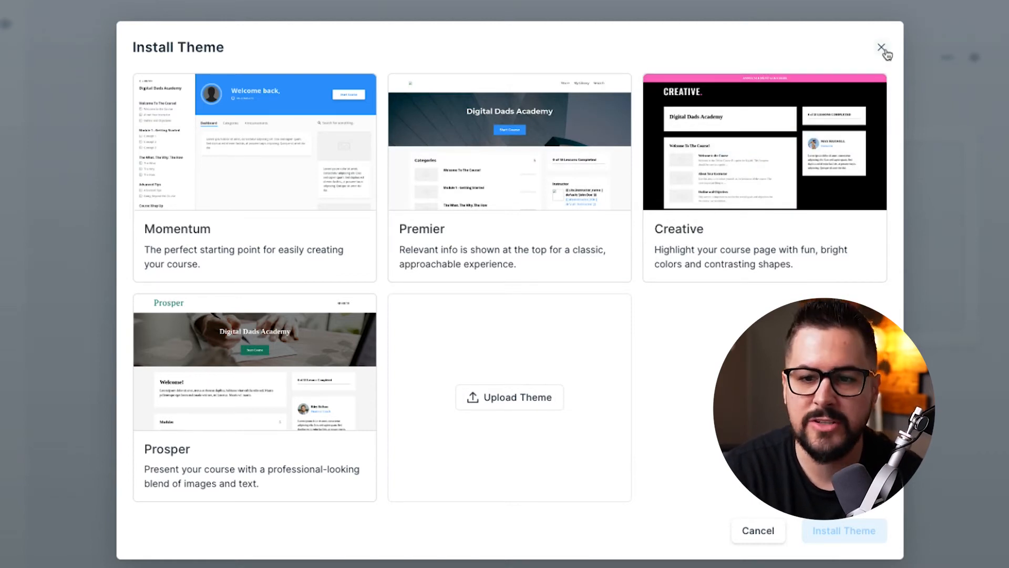
pyautogui.click(746, 535)
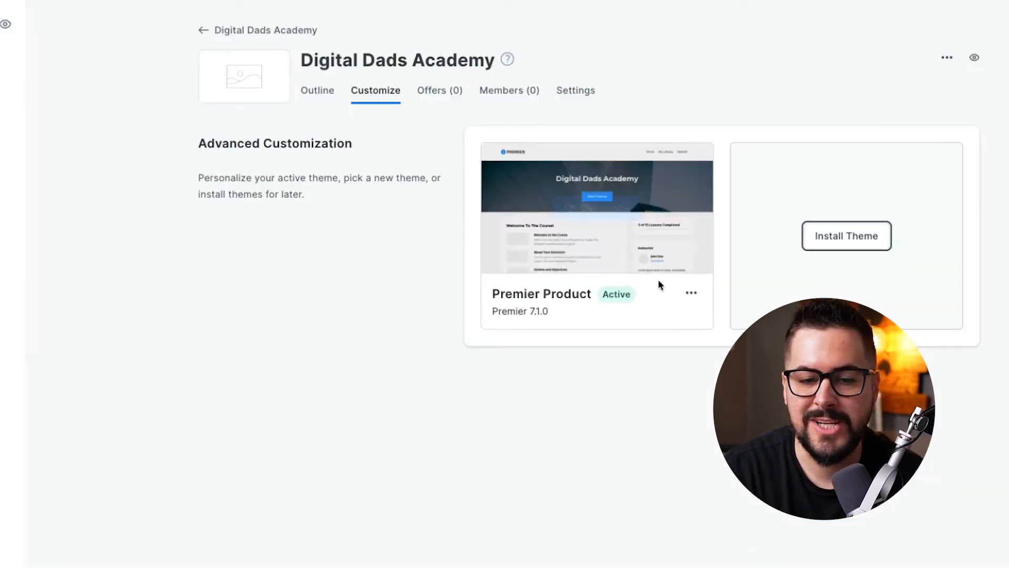
# Step: Open the active Premier Product theme for customization and bring up its header logo settings
pyautogui.moveTo(664, 270)
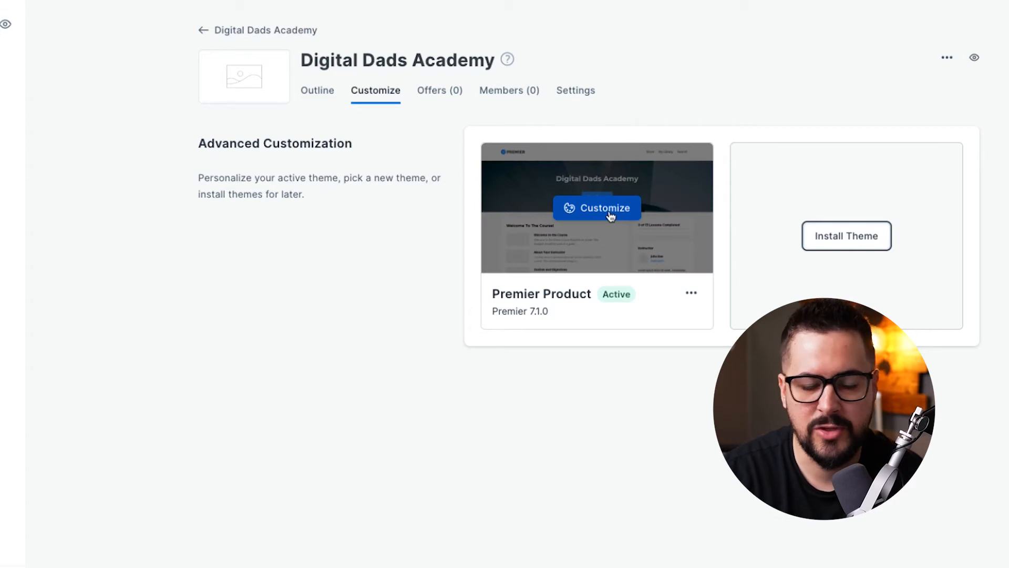
pyautogui.click(587, 210)
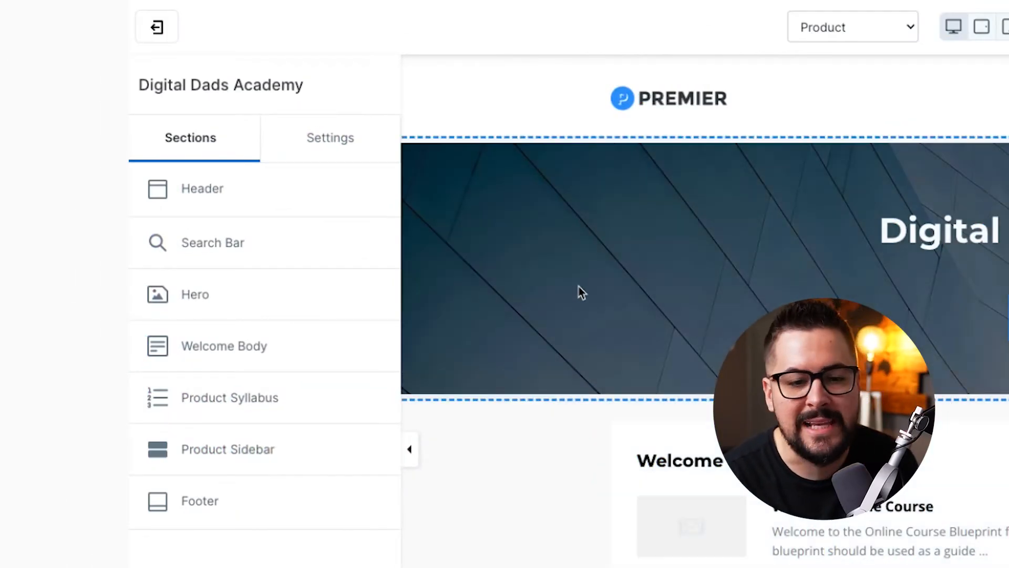
pyautogui.click(673, 102)
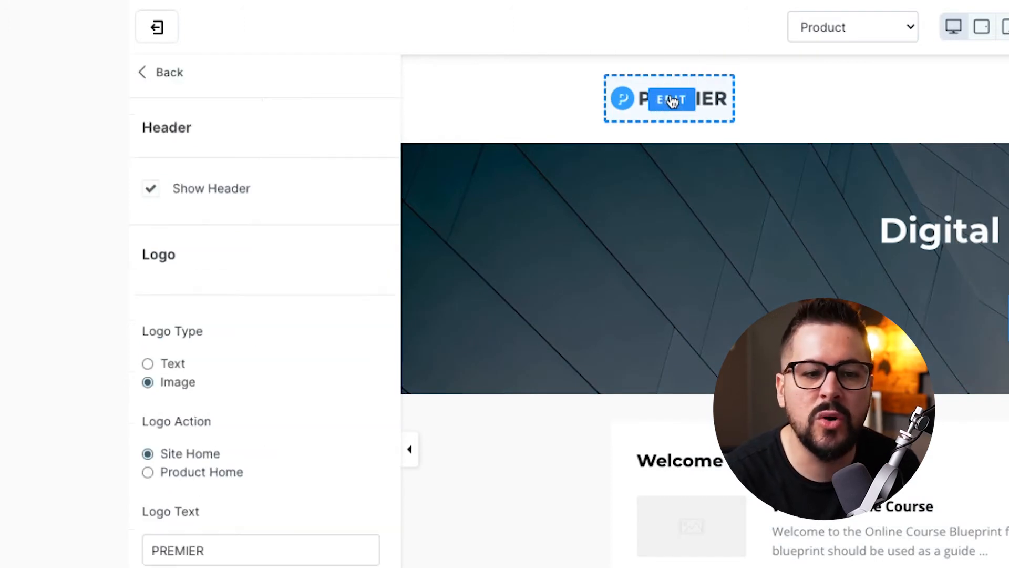
# Step: Hide the header's menu and show it again
pyautogui.scroll(-8, 182, 294)
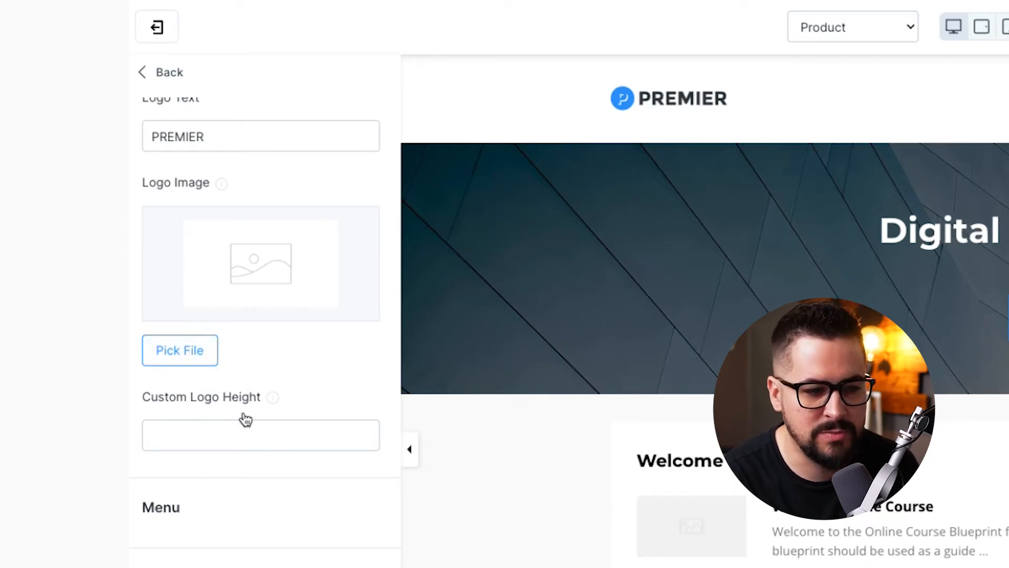
pyautogui.scroll(-3, 272, 447)
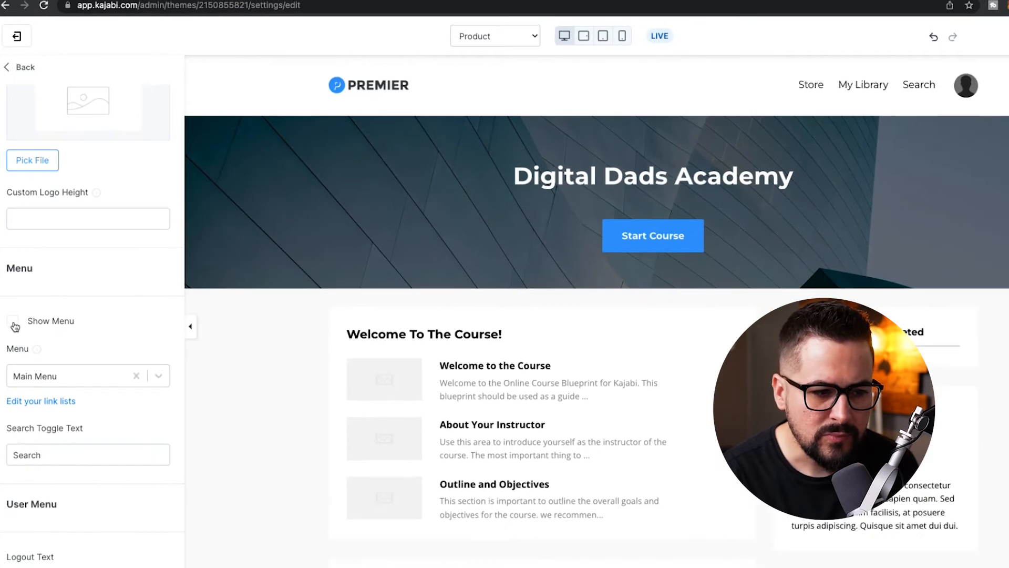
pyautogui.click(103, 401)
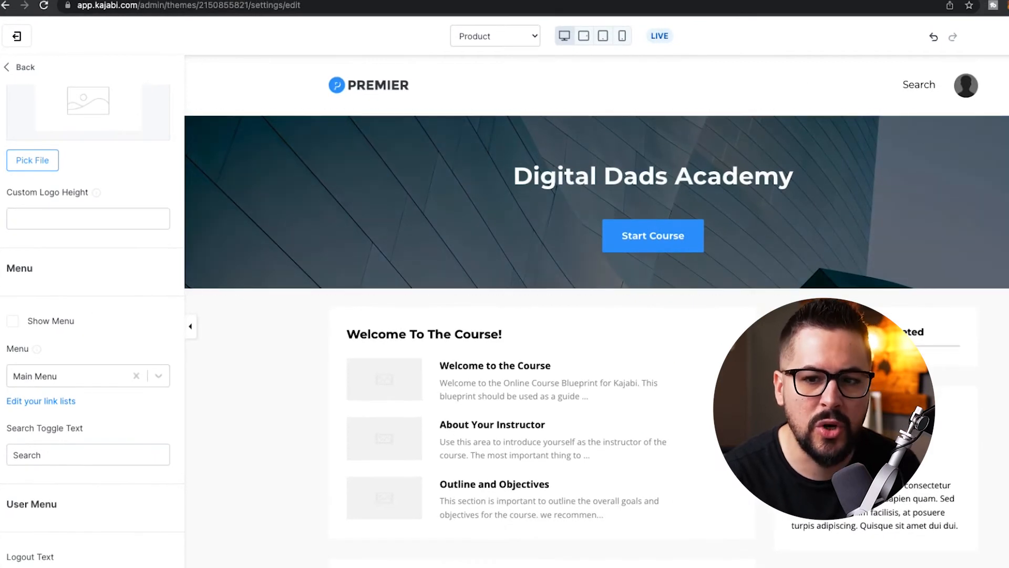
pyautogui.click(14, 321)
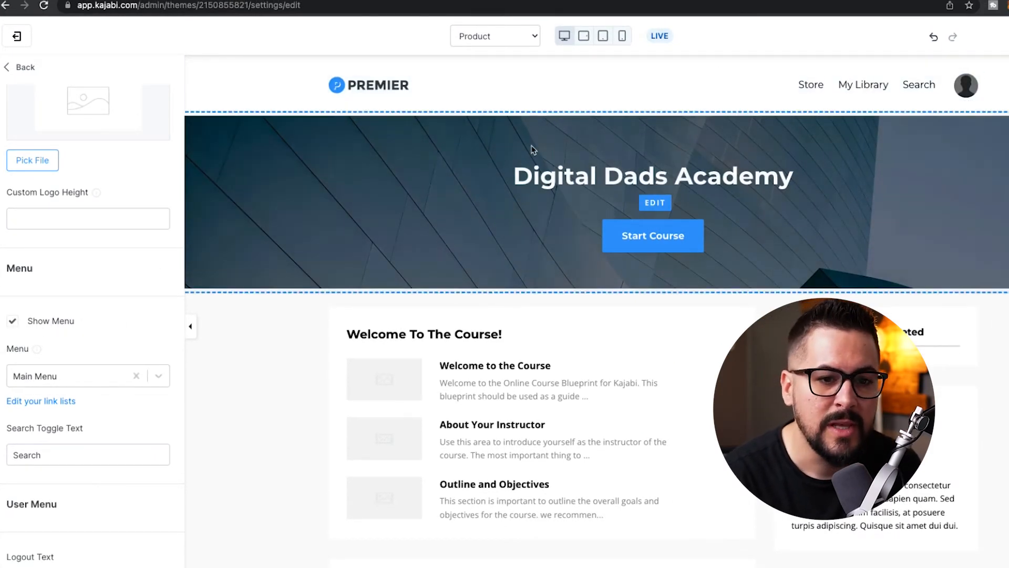
# Step: Open the hero section's settings and examine its background image, color, alignment and spacing options
pyautogui.click(406, 229)
pyautogui.scroll(2, 76, 298)
pyautogui.scroll(-3, 75, 331)
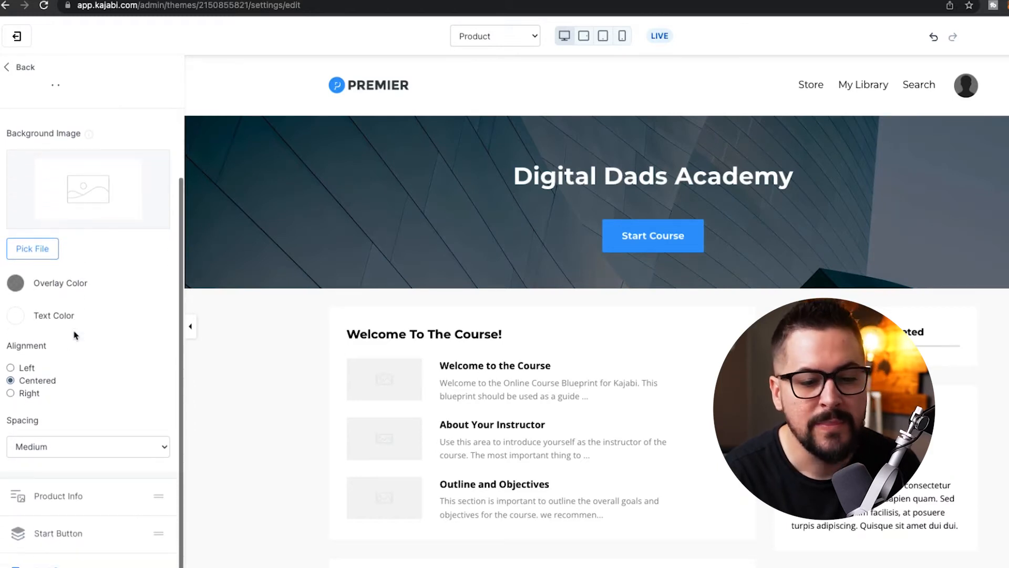
pyautogui.scroll(-1, 311, 375)
pyautogui.scroll(-3, 312, 374)
pyautogui.scroll(-1, 493, 273)
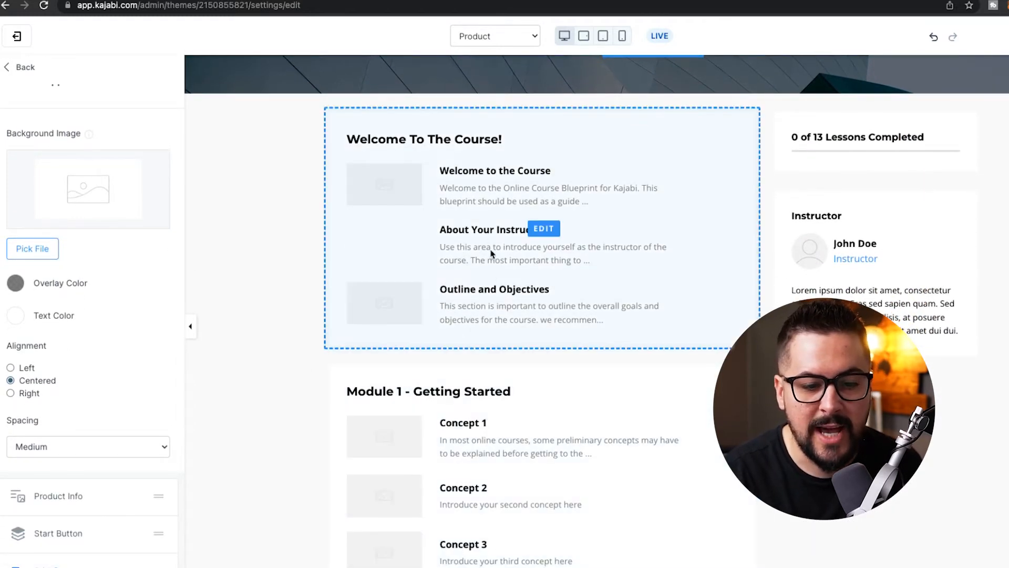
# Step: Open the Product Syllabus settings and look over the modules and lessons in the course preview
pyautogui.click(492, 218)
pyautogui.scroll(-6, 473, 220)
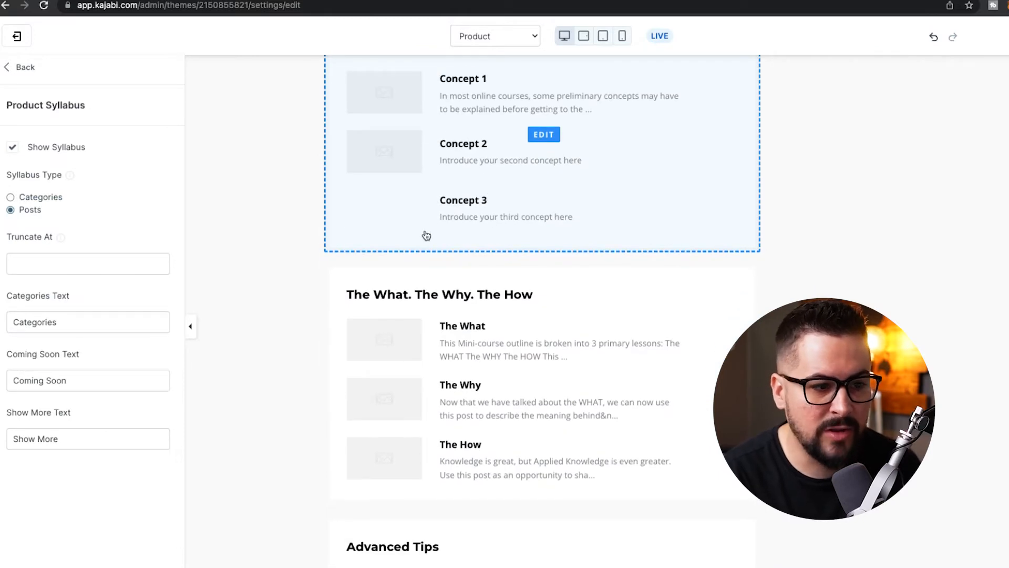
pyautogui.scroll(5, 408, 219)
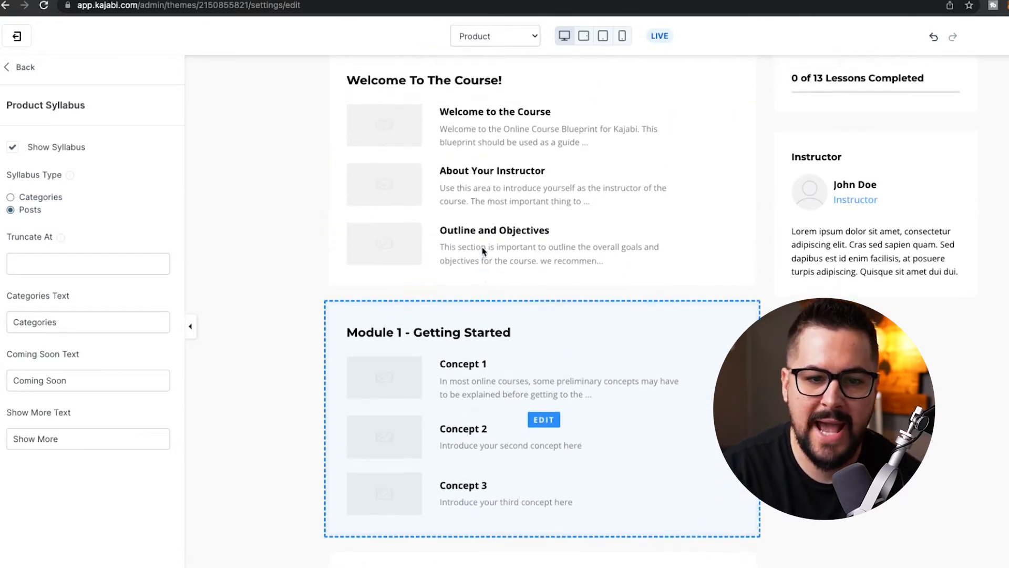
pyautogui.scroll(1, 484, 251)
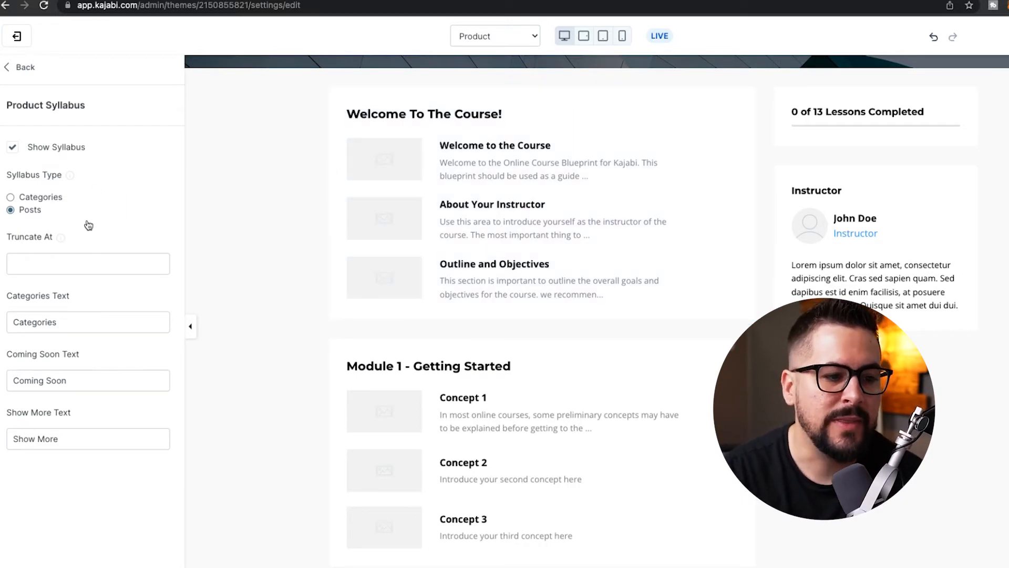
# Step: Switch the syllabus type between Categories and Posts to compare both layouts, ending on Posts
pyautogui.click(11, 197)
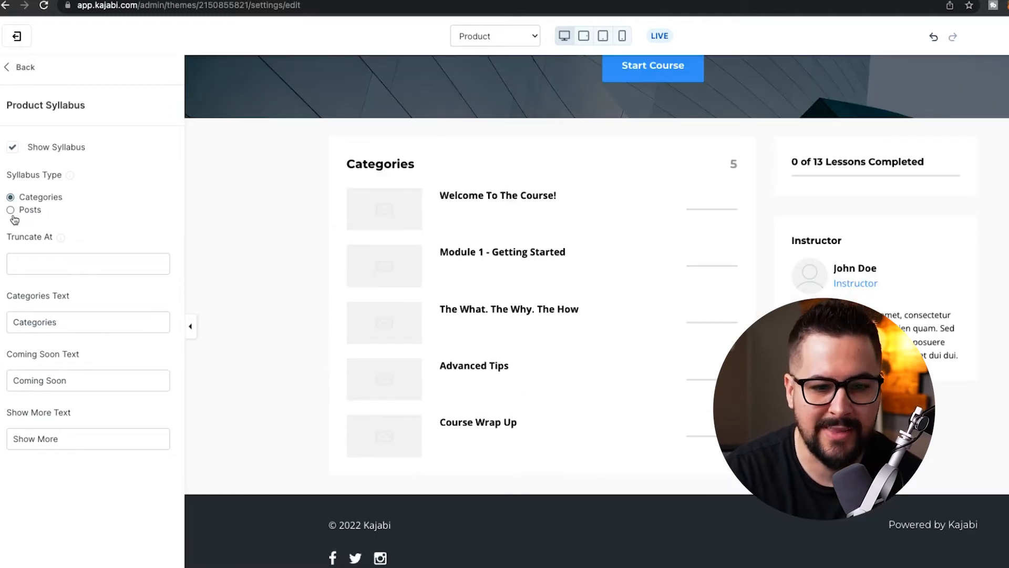
pyautogui.click(11, 210)
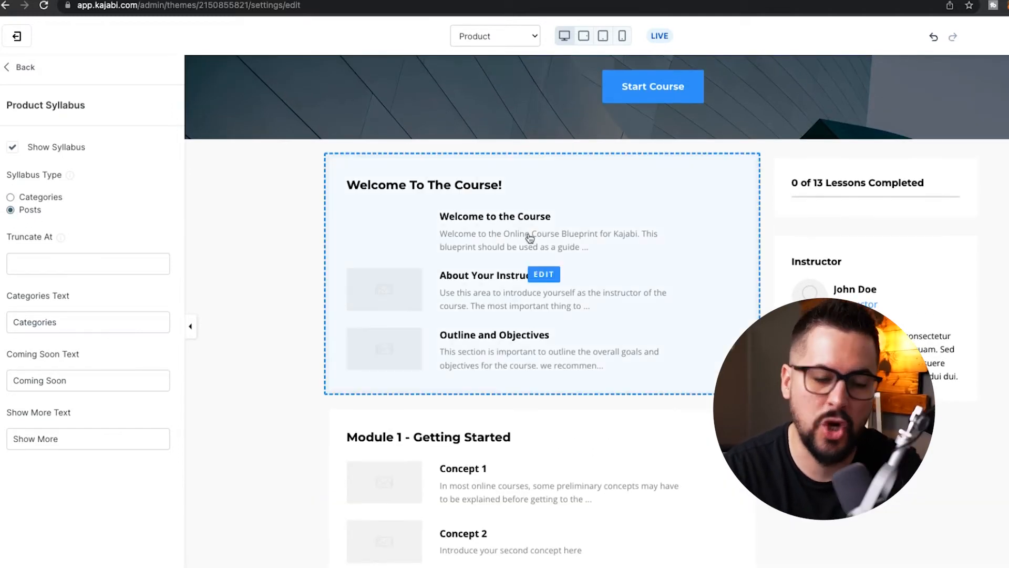
pyautogui.click(11, 198)
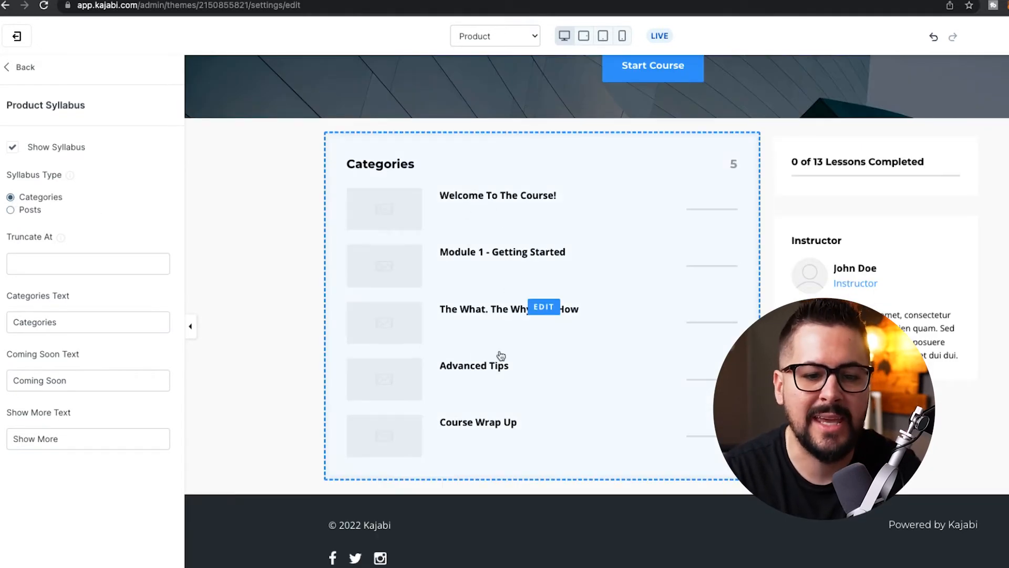
pyautogui.click(11, 210)
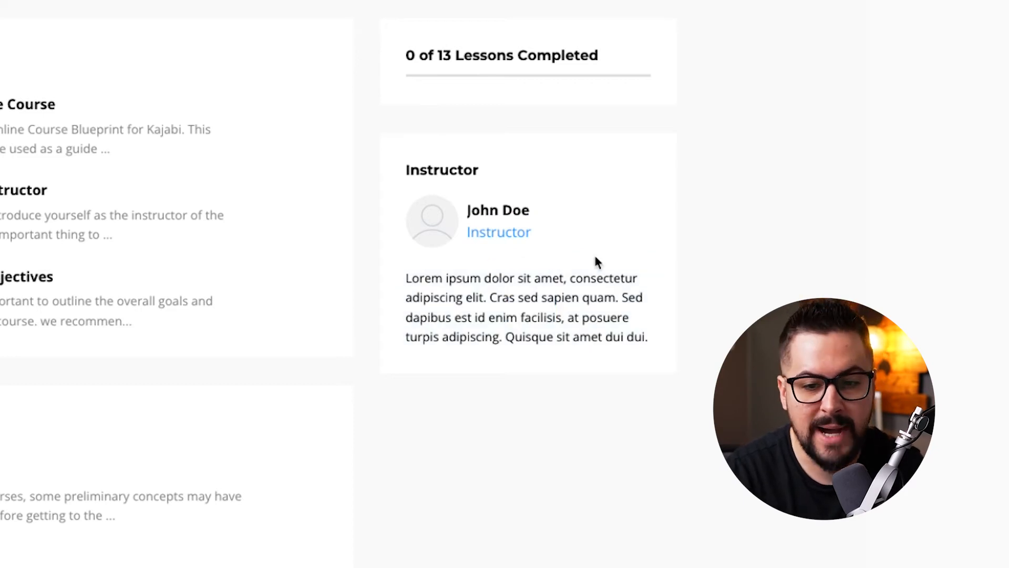
# Step: Check the sidebar instructor block's settings and return to the theme's section list
pyautogui.scroll(4, 585, 261)
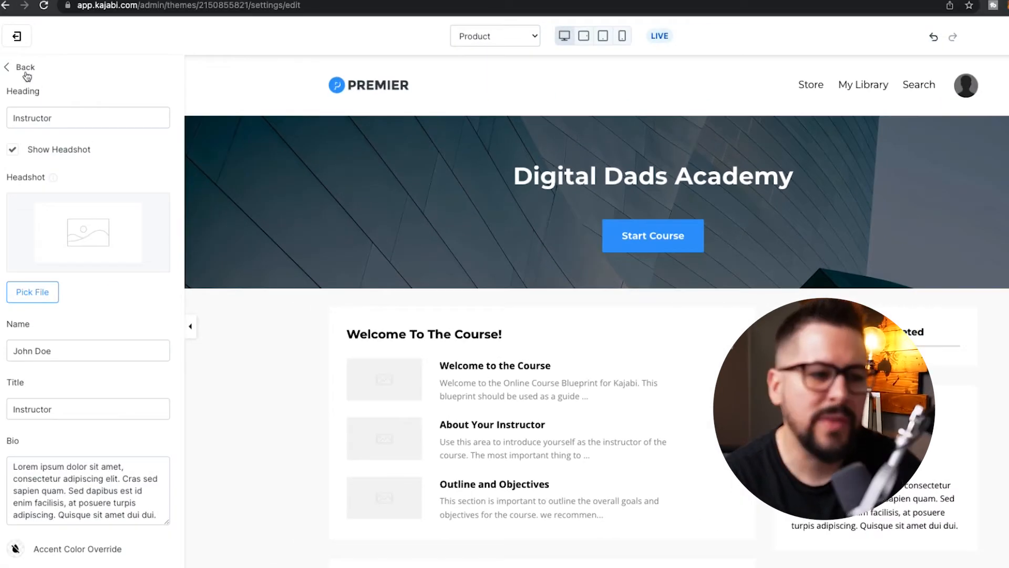
pyautogui.click(23, 69)
pyautogui.click(24, 69)
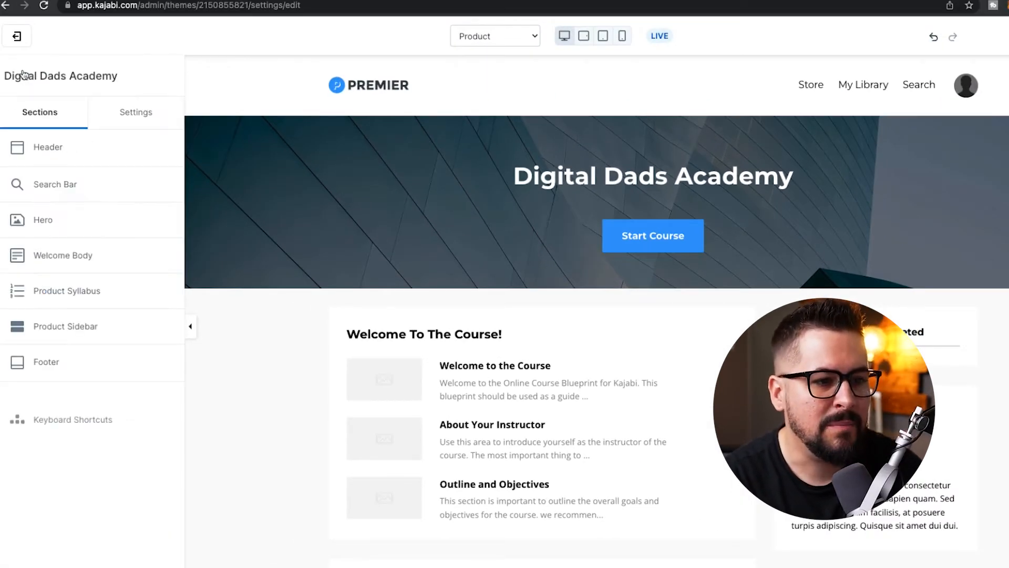
# Step: Set the heading font family to Archivo Narrow in the theme's typography settings
pyautogui.click(135, 113)
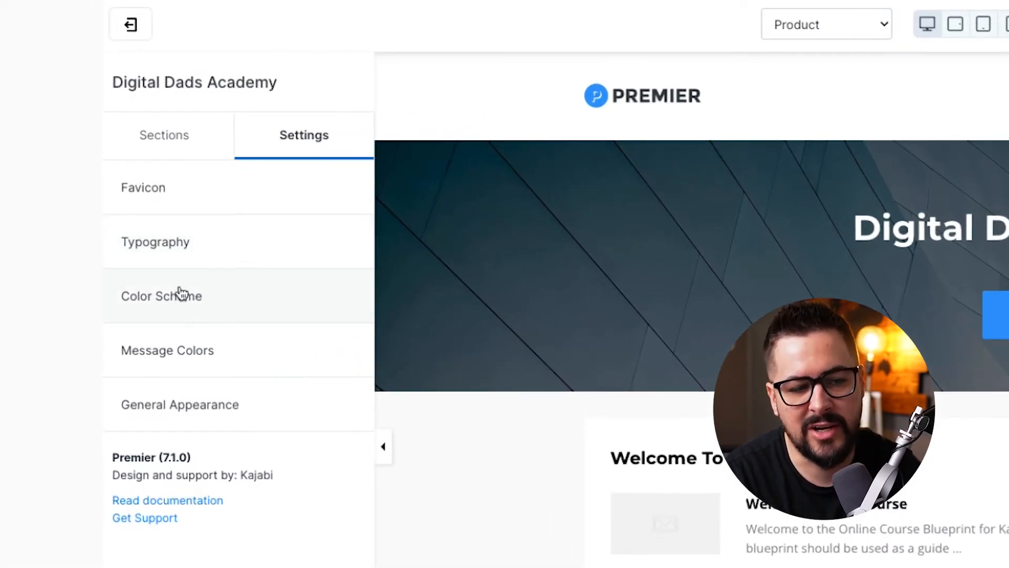
pyautogui.click(174, 253)
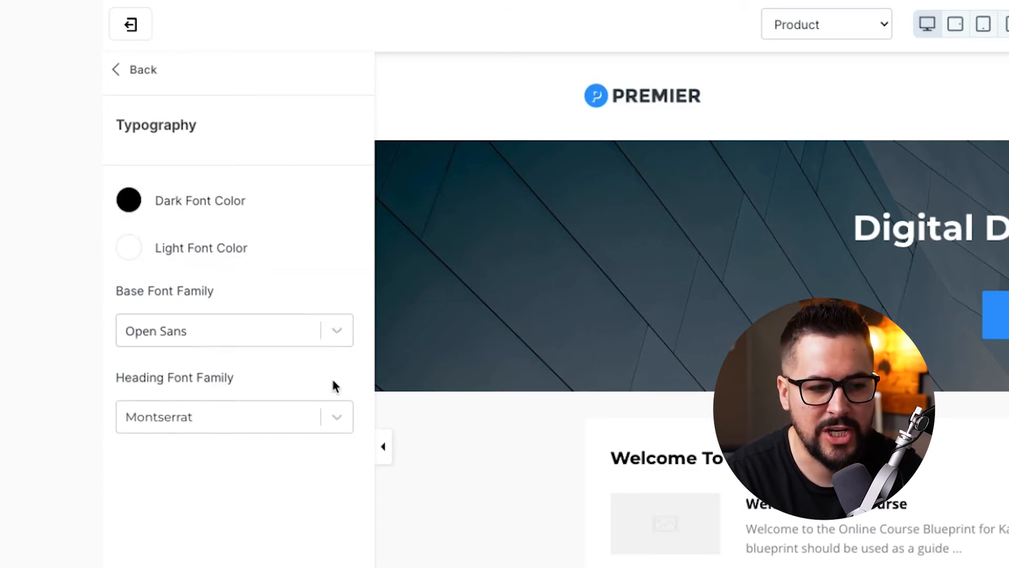
pyautogui.click(338, 421)
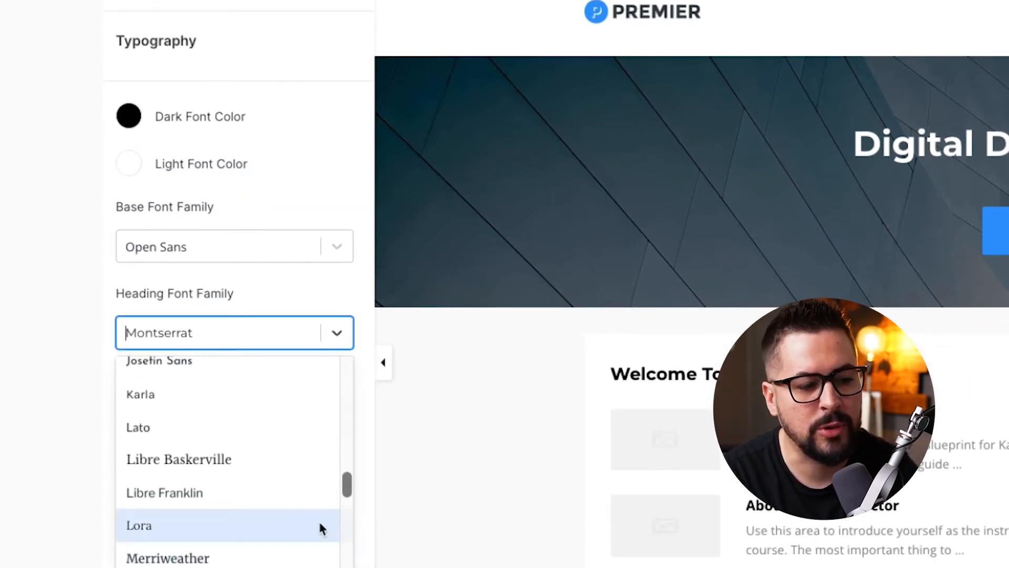
pyautogui.scroll(9, 243, 444)
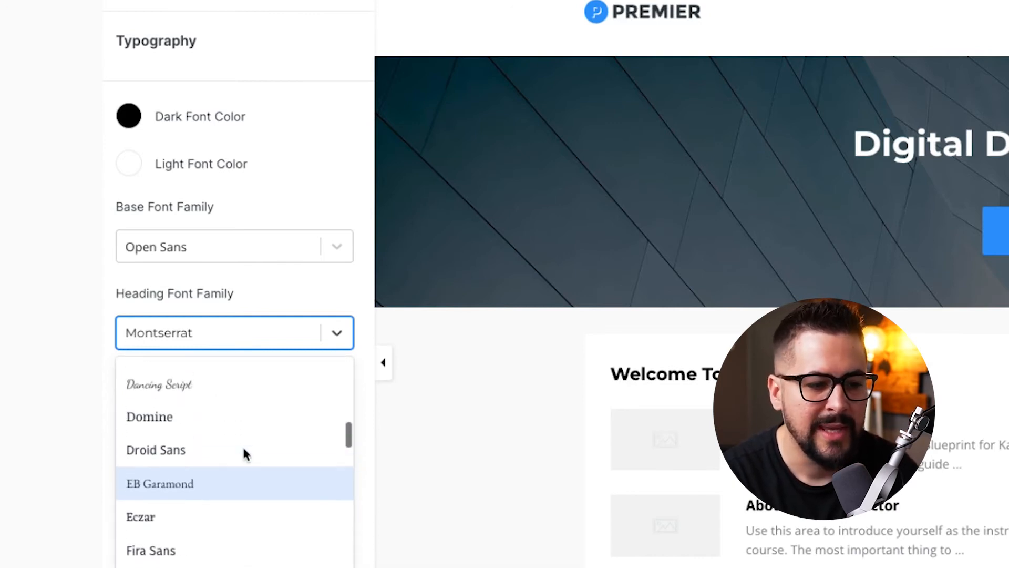
pyautogui.scroll(4, 243, 451)
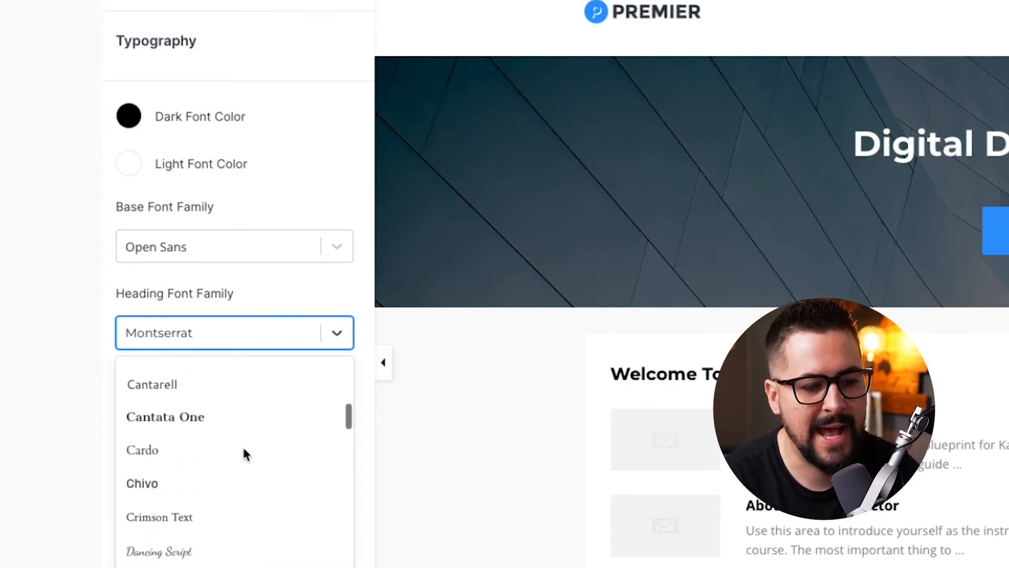
pyautogui.scroll(4, 242, 451)
pyautogui.click(235, 444)
pyautogui.click(298, 424)
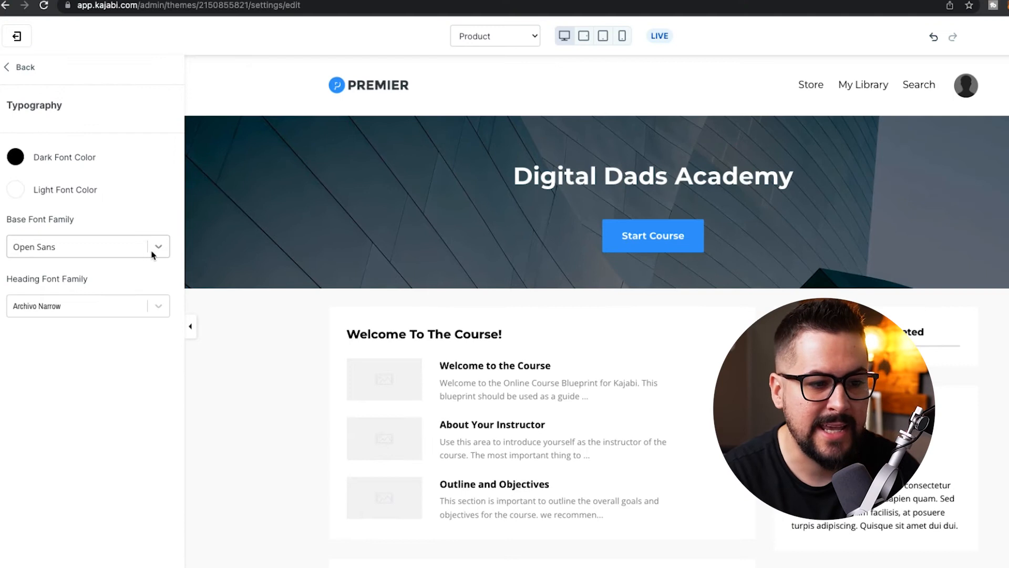
# Step: Set the base font family to Archivo Narrow and review the fonts across the course page preview
pyautogui.click(333, 246)
pyautogui.scroll(-1, 99, 372)
pyautogui.scroll(1, 100, 372)
pyautogui.scroll(20, 92, 388)
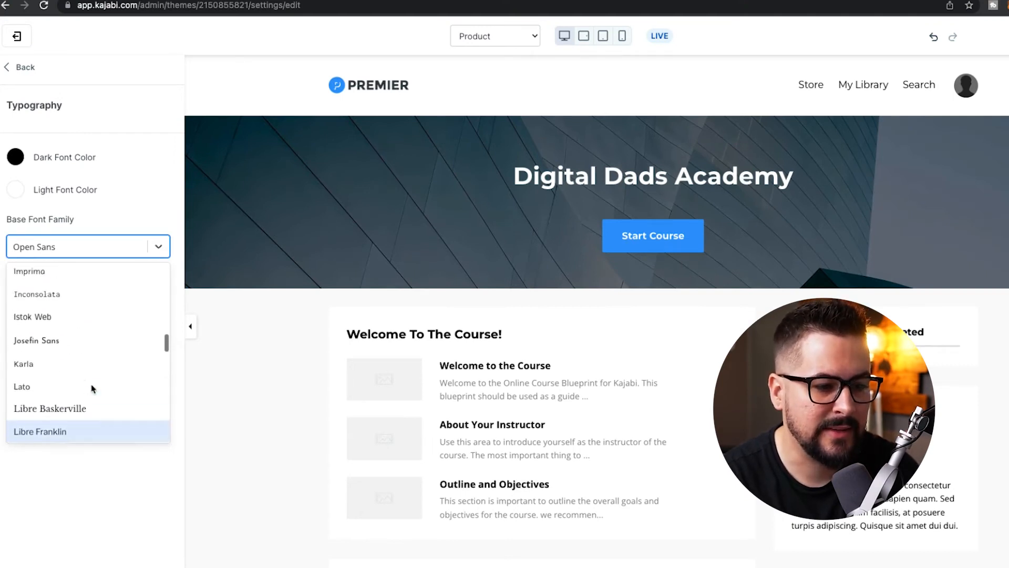
pyautogui.scroll(2, 92, 389)
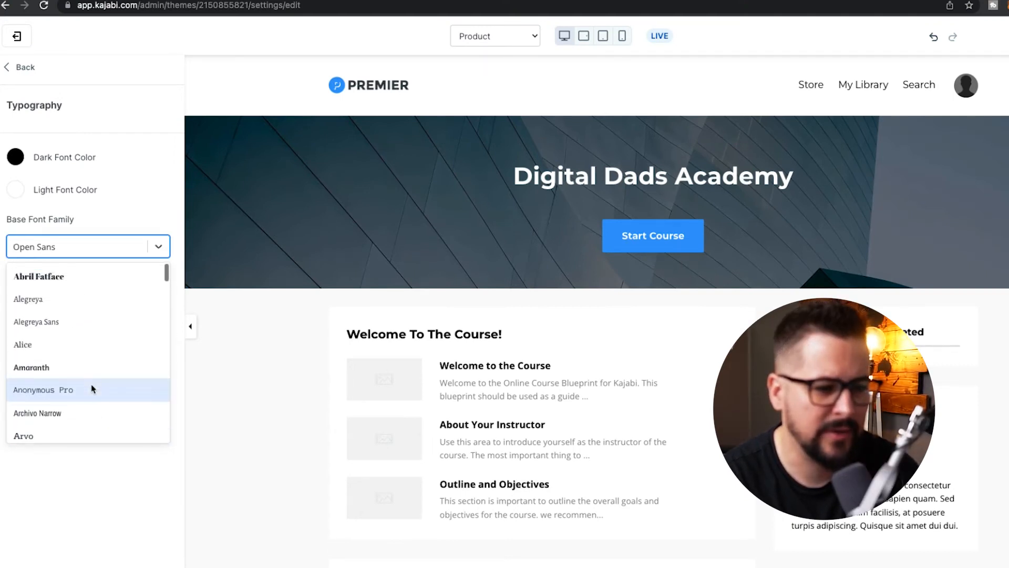
pyautogui.scroll(-5, 69, 338)
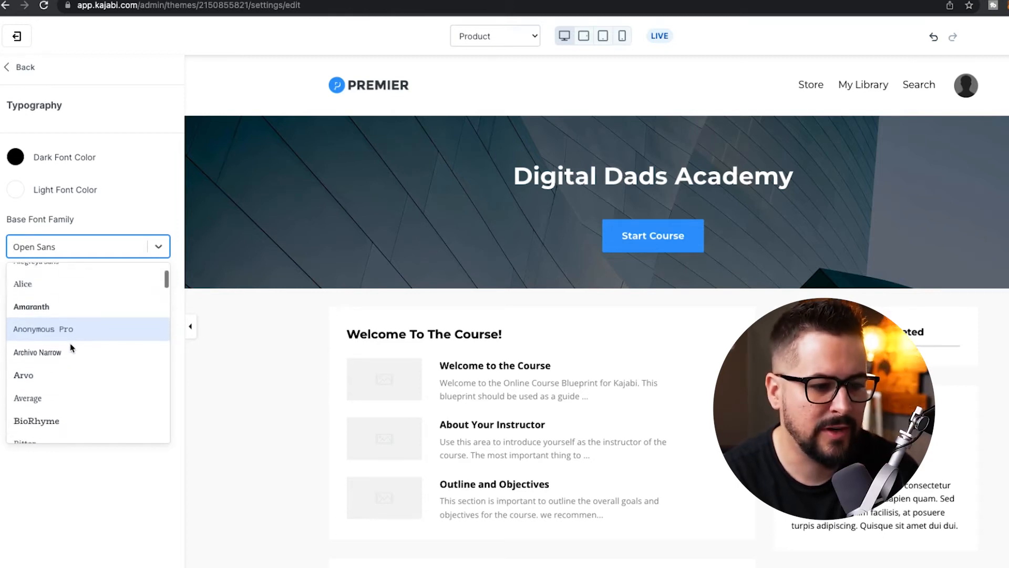
pyautogui.click(75, 326)
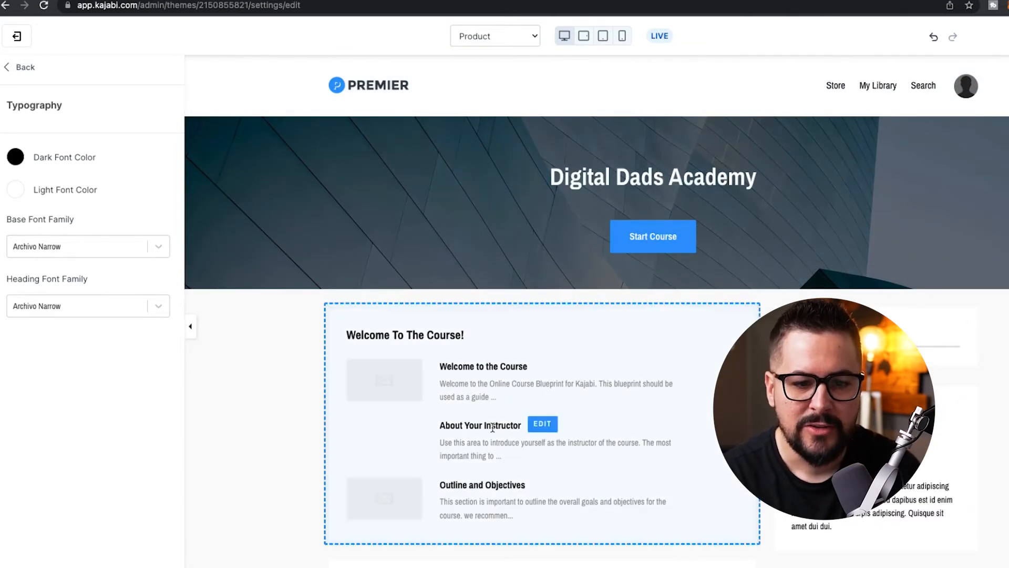
pyautogui.scroll(-4, 710, 462)
pyautogui.scroll(-5, 708, 465)
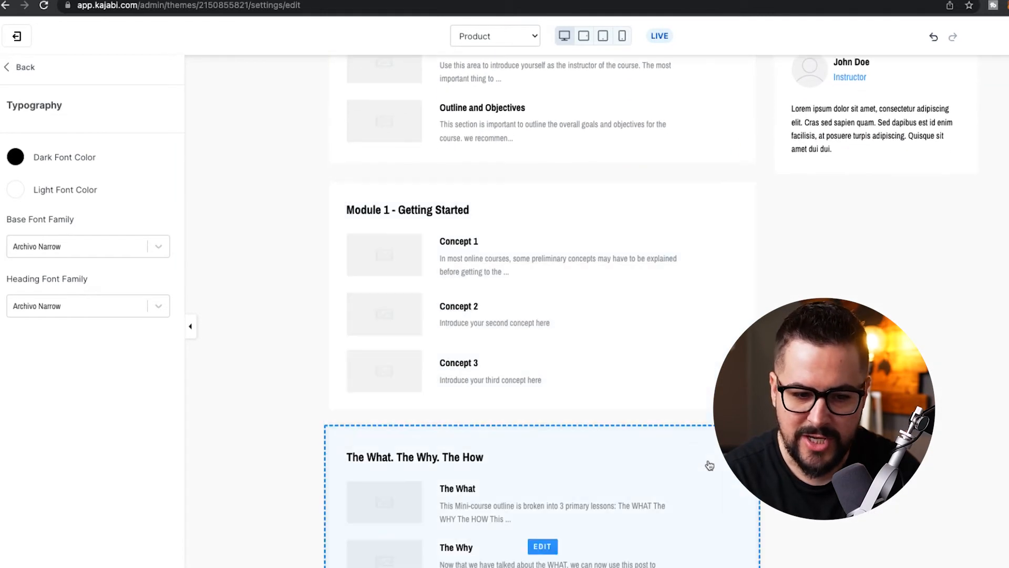
pyautogui.scroll(9, 409, 397)
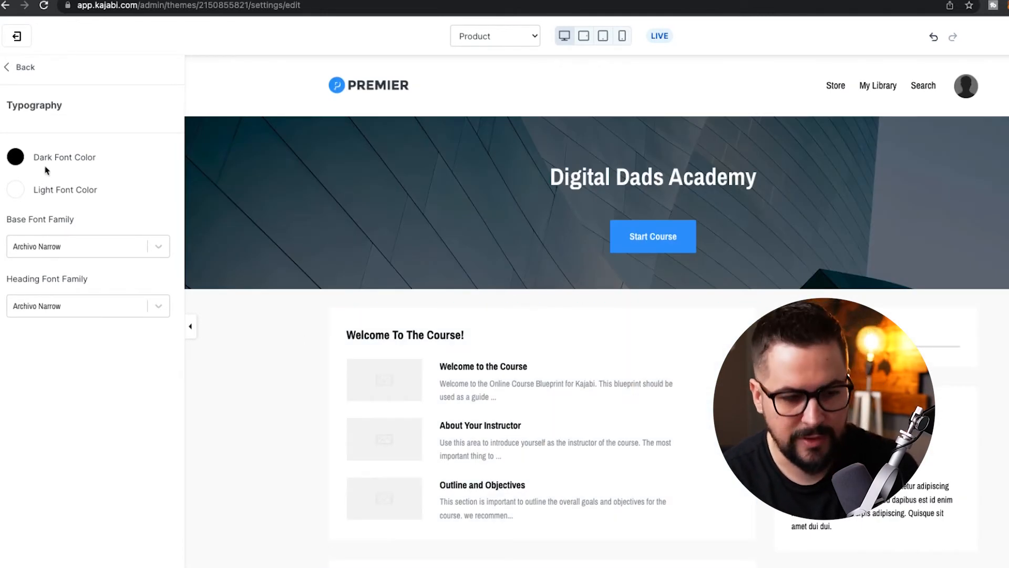
# Step: Change the primary color in the theme's color scheme to a bright red
pyautogui.click(19, 68)
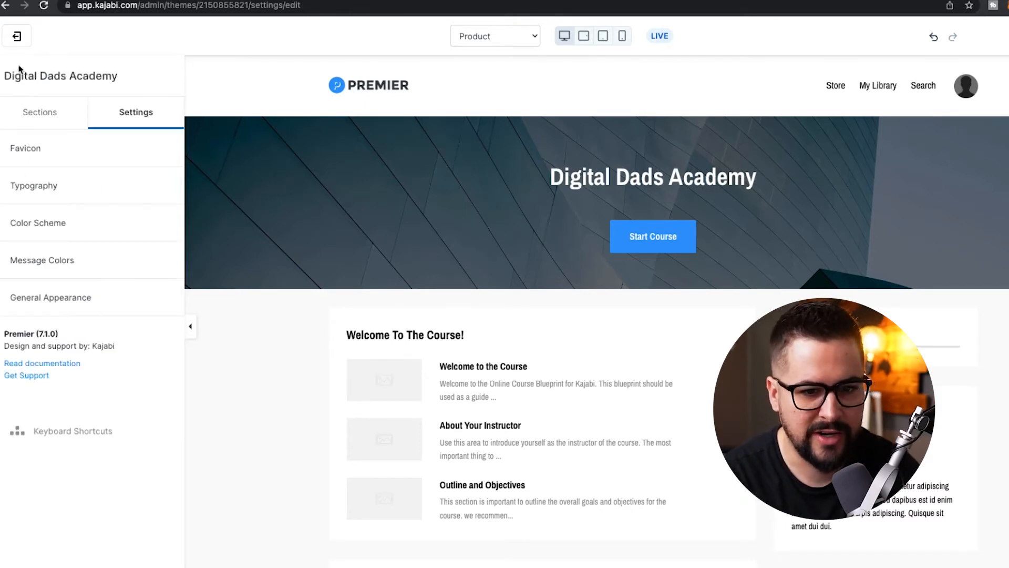
pyautogui.click(51, 223)
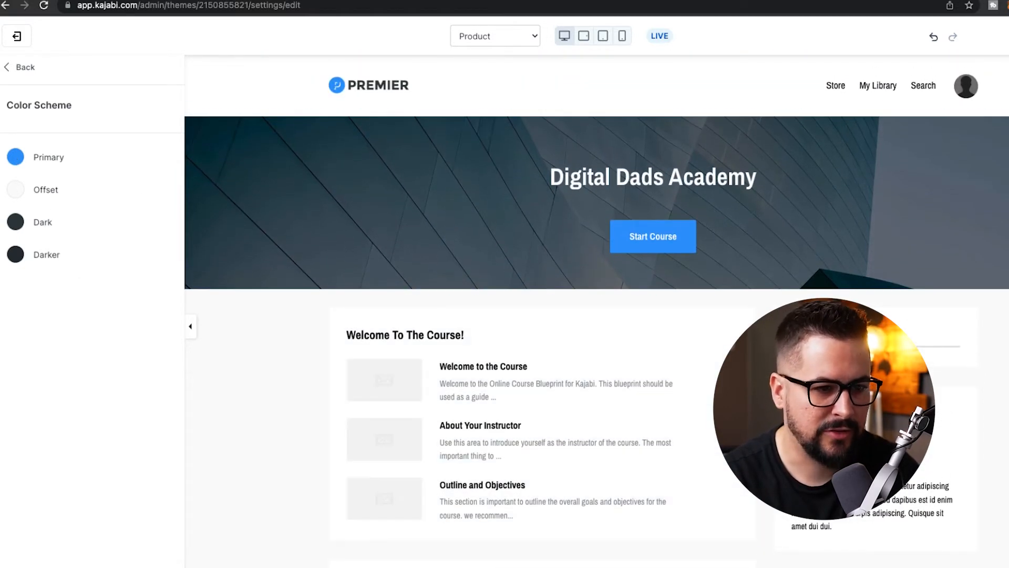
pyautogui.click(17, 157)
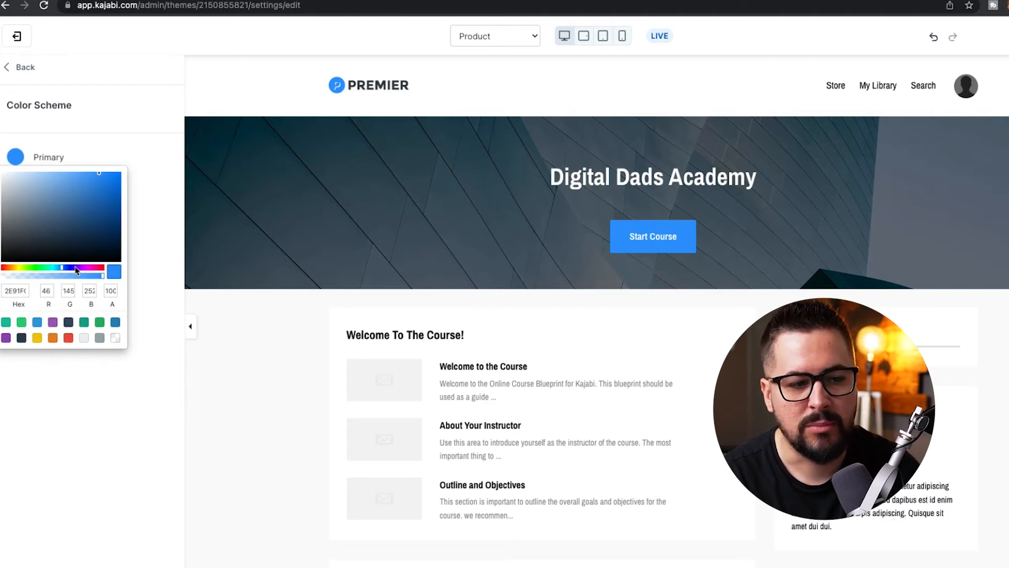
pyautogui.moveTo(79, 269); pyautogui.dragTo(2, 268)
pyautogui.moveTo(111, 195); pyautogui.dragTo(129, 174)
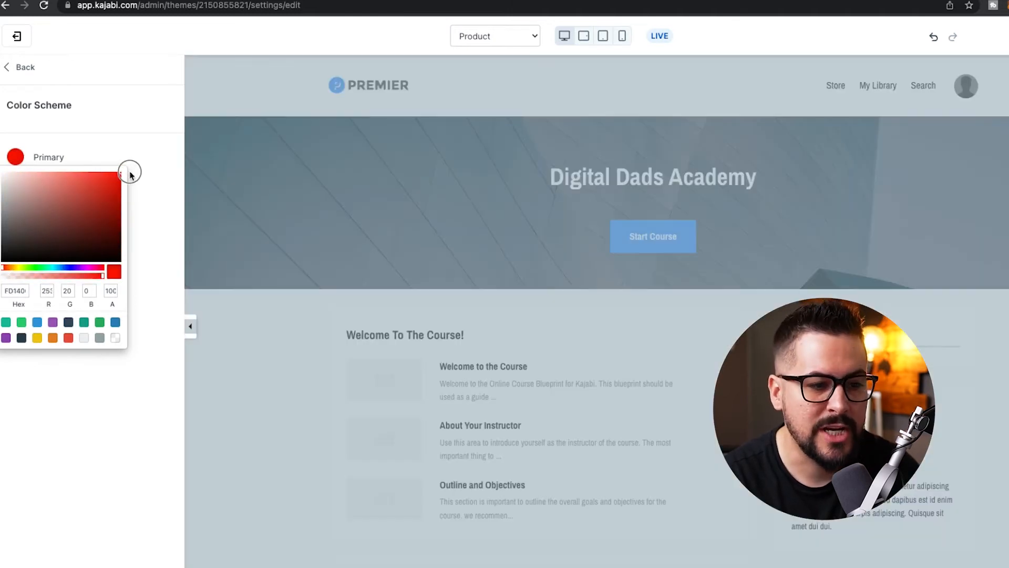
pyautogui.click(133, 171)
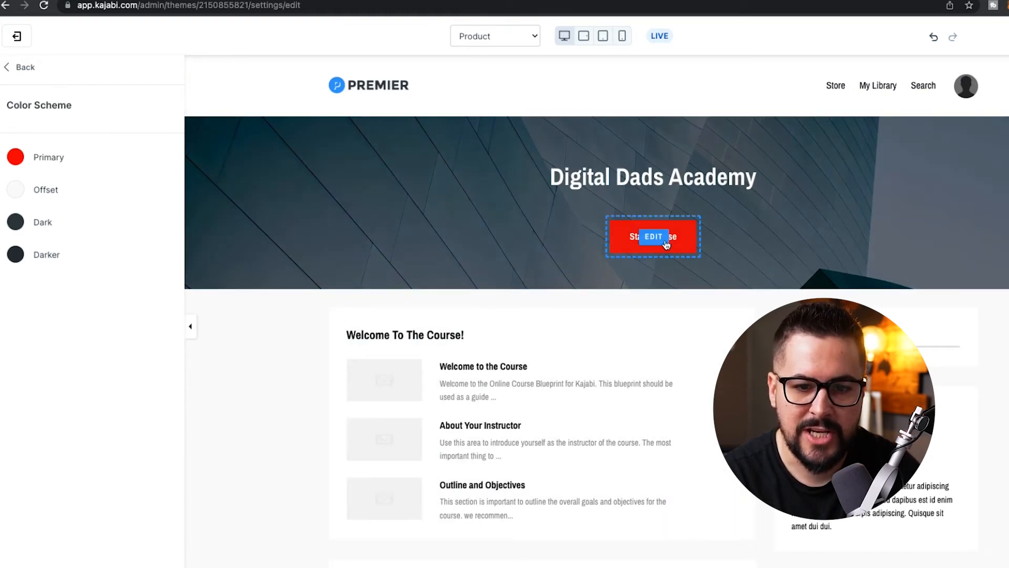
# Step: Review the recolored course page preview through its lesson modules and return to the theme's section list
pyautogui.scroll(-12, 709, 398)
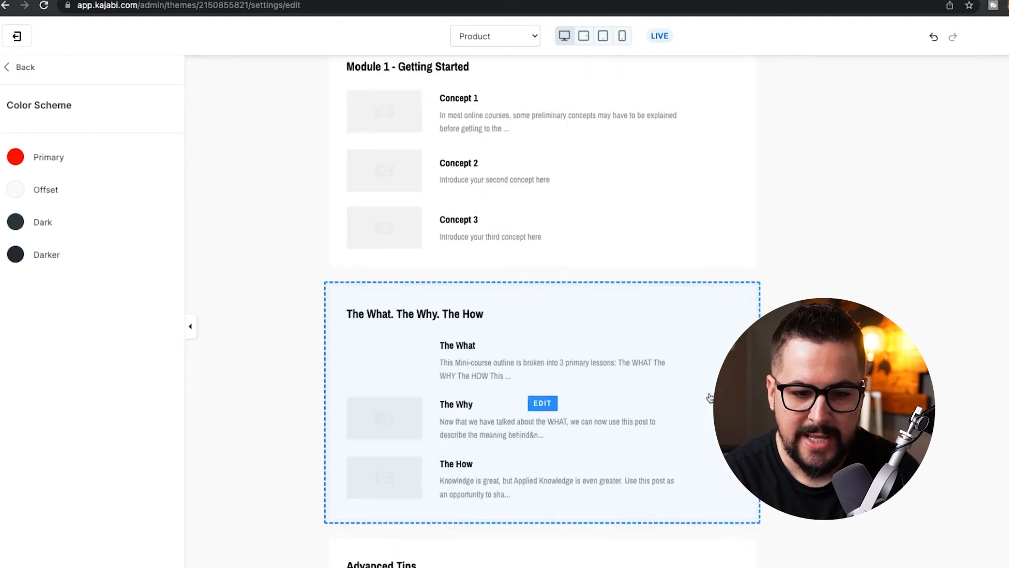
pyautogui.scroll(-4, 709, 398)
pyautogui.scroll(12, 708, 399)
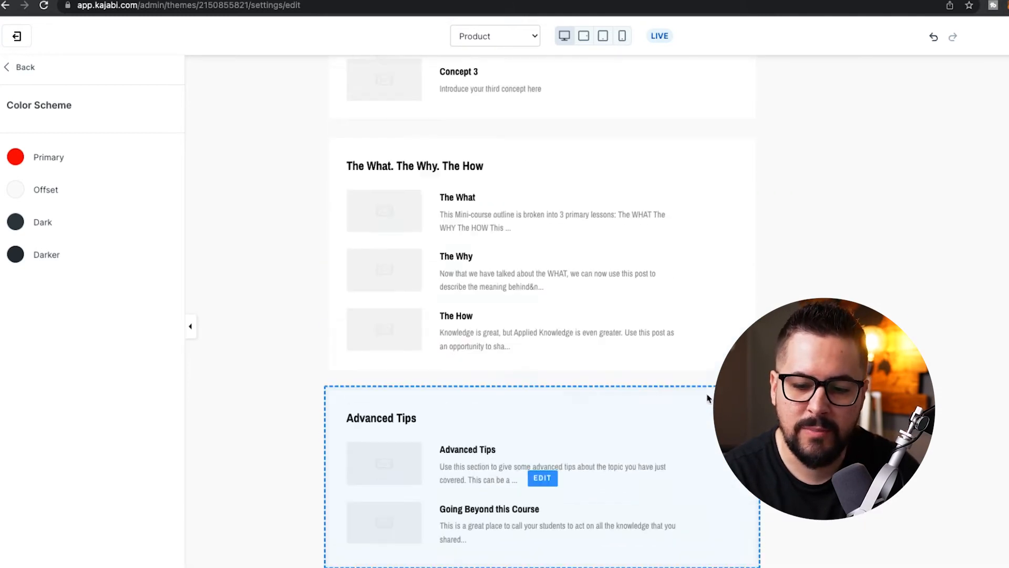
pyautogui.click(31, 69)
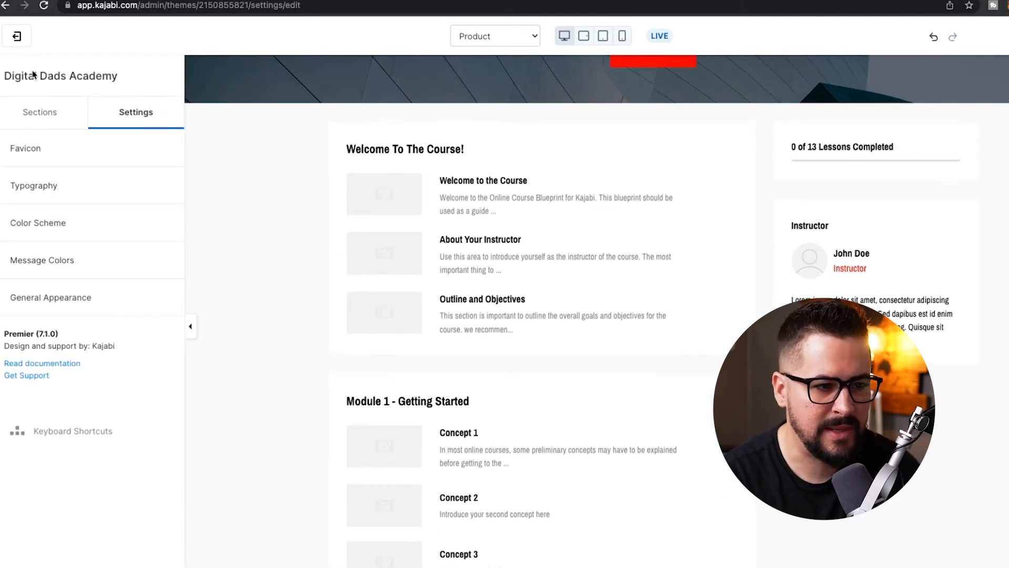
pyautogui.click(54, 120)
pyautogui.scroll(4, 329, 376)
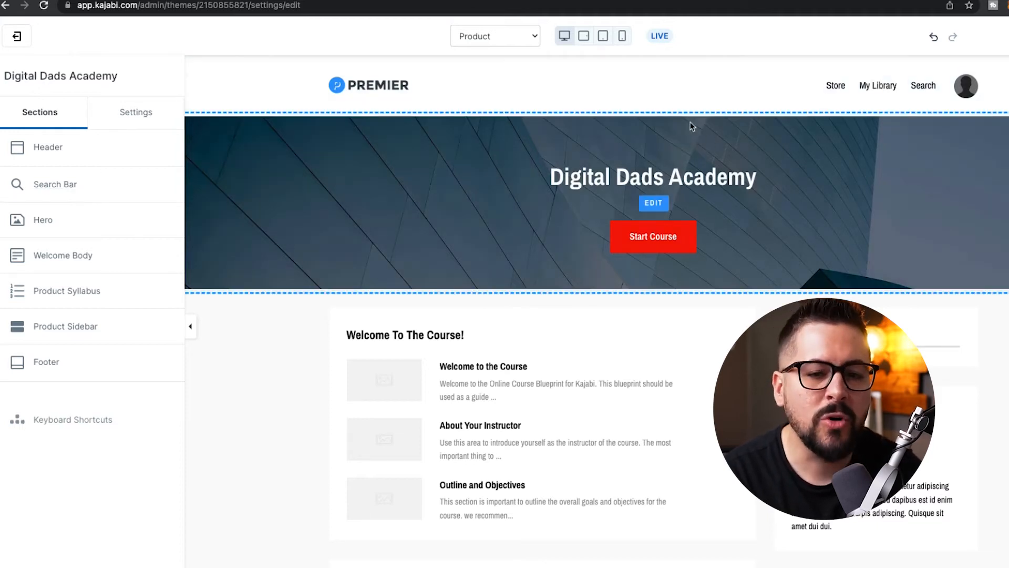
# Step: Switch the theme preview to the mobile phone layout and review the course page down to the Course Wrap Up module
pyautogui.click(623, 37)
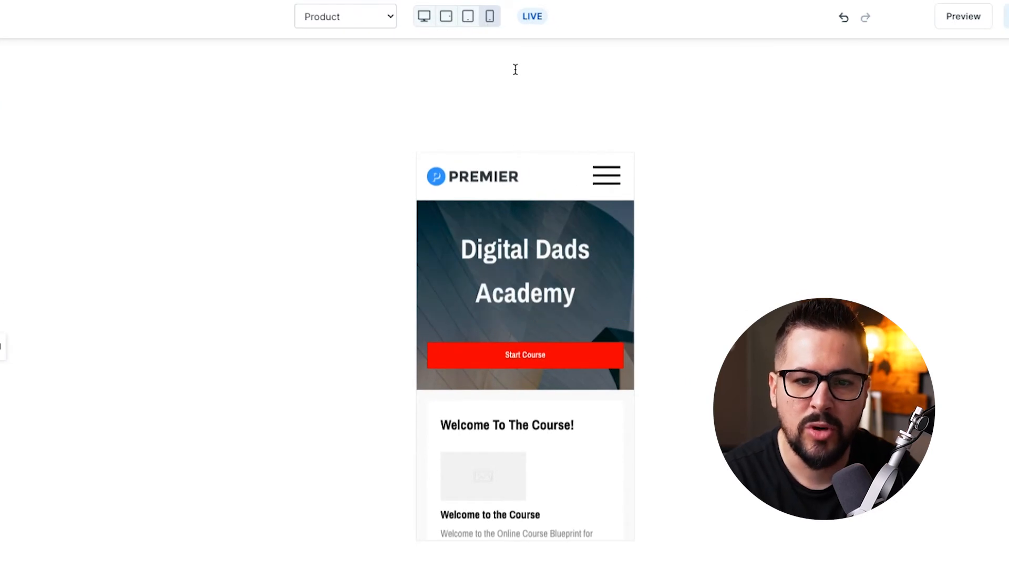
pyautogui.scroll(-8, 552, 279)
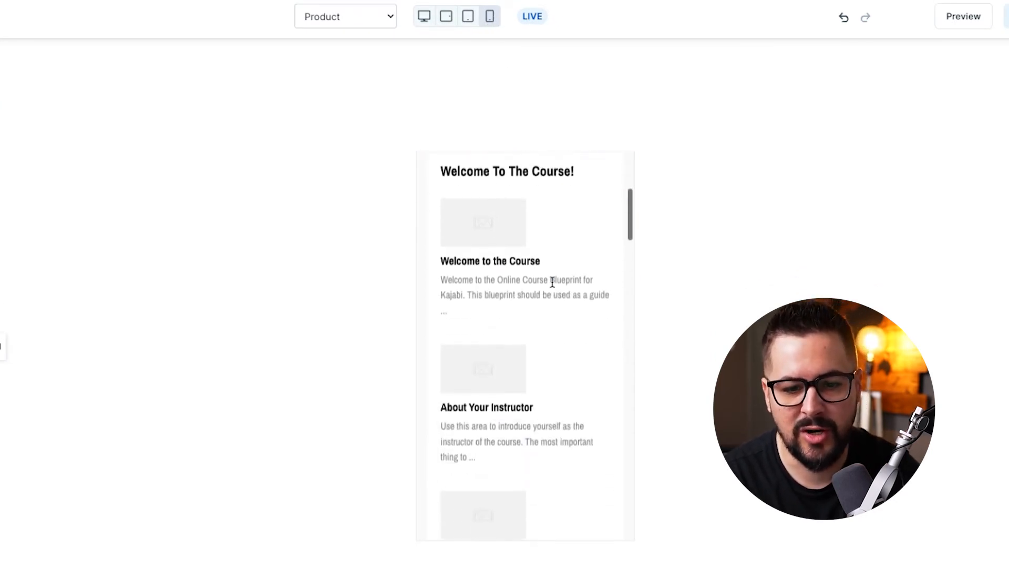
pyautogui.scroll(-4, 552, 288)
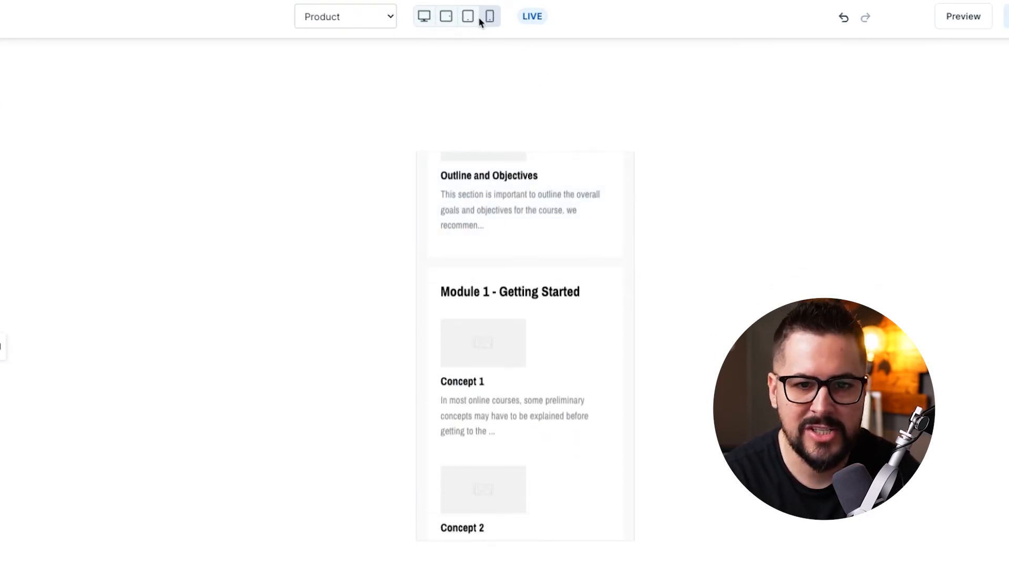
pyautogui.scroll(-12, 518, 329)
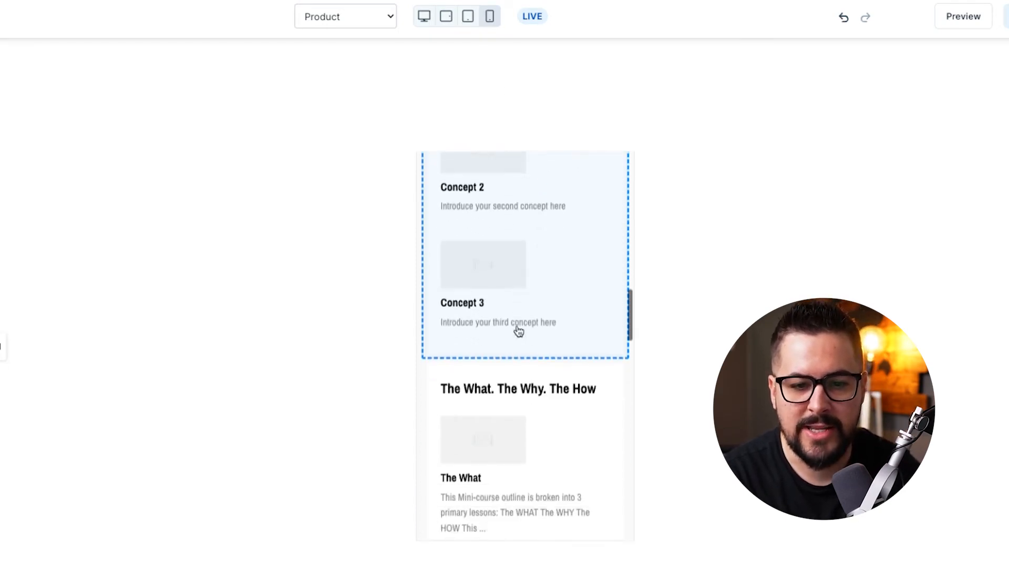
pyautogui.scroll(-15, 518, 330)
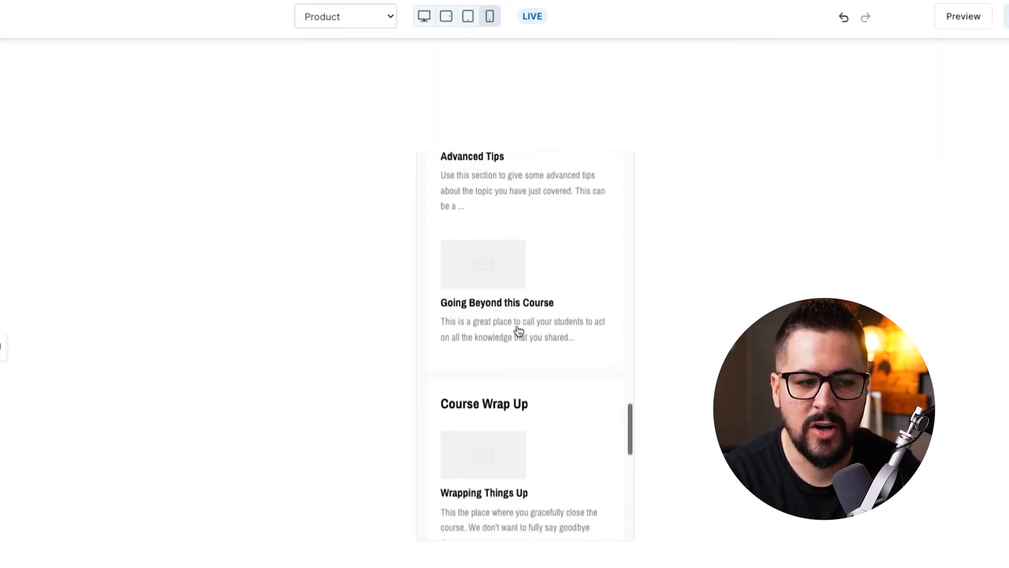
pyautogui.scroll(20, 518, 330)
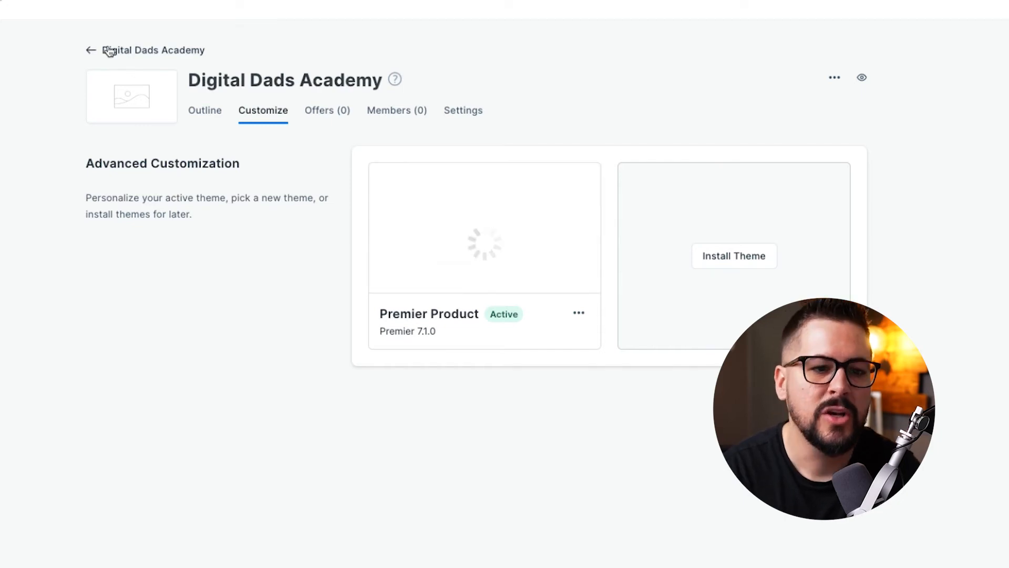
# Step: Return to the Digital Dads Academy outline, expand the Welcome To The Course! category and open its Welcome to the Course post for editing
pyautogui.click(109, 51)
pyautogui.click(367, 294)
pyautogui.scroll(-1, 367, 310)
pyautogui.scroll(1, 368, 311)
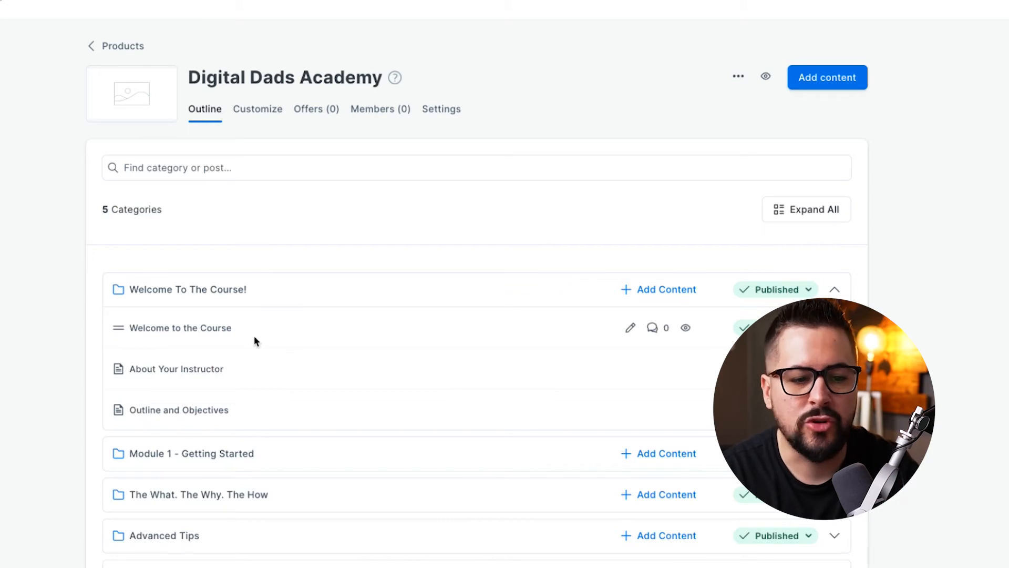
pyautogui.scroll(1, 165, 329)
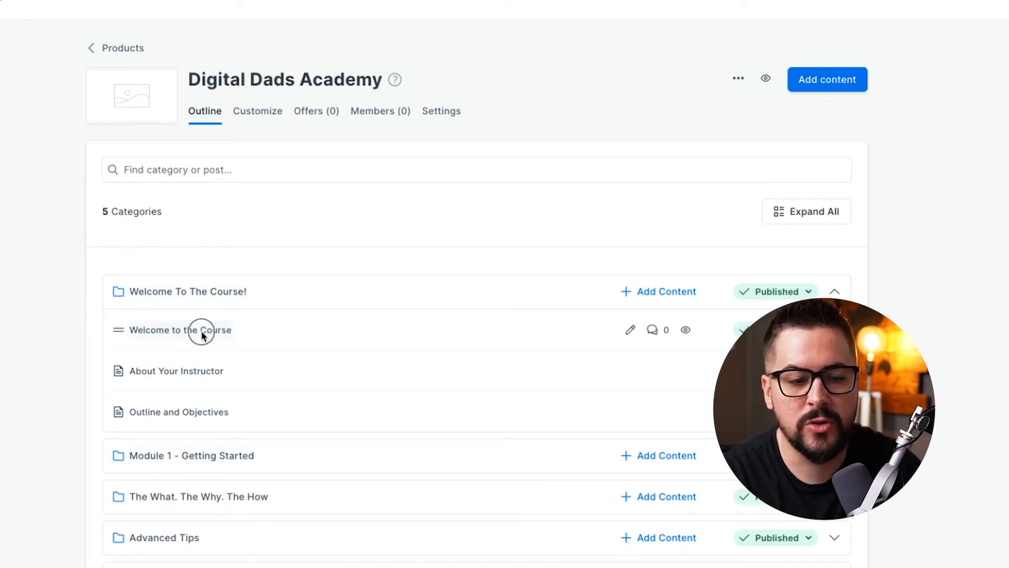
pyautogui.click(139, 335)
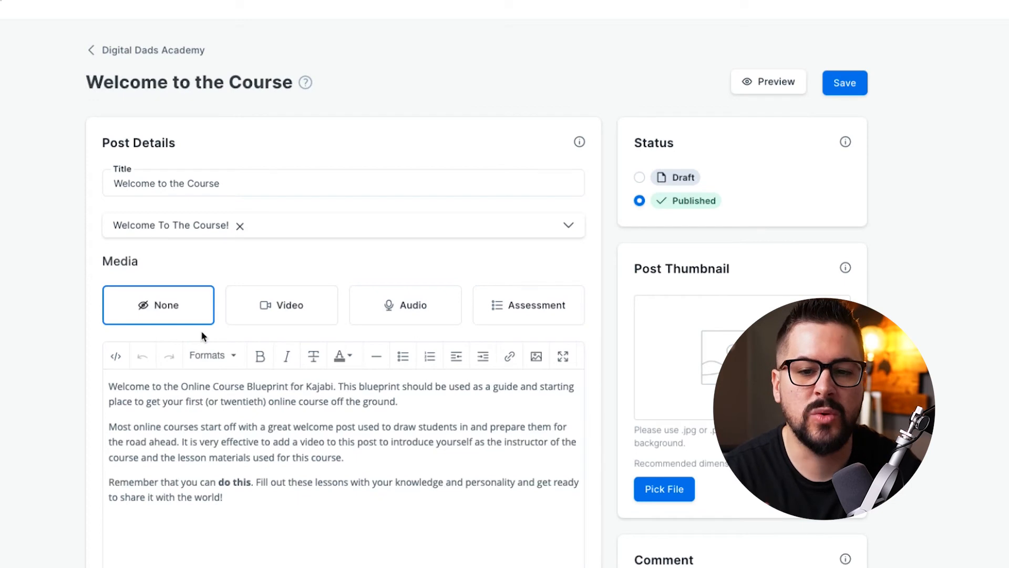
# Step: Examine the Welcome to the Course post's title, category, media types, text, status and thumbnail options
pyautogui.scroll(-4, 911, 280)
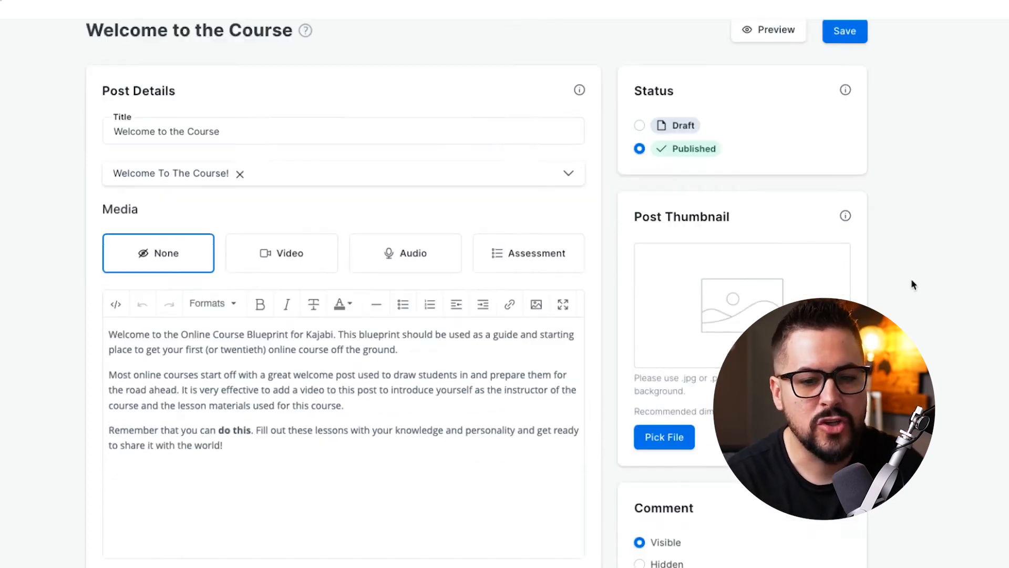
pyautogui.scroll(4, 910, 280)
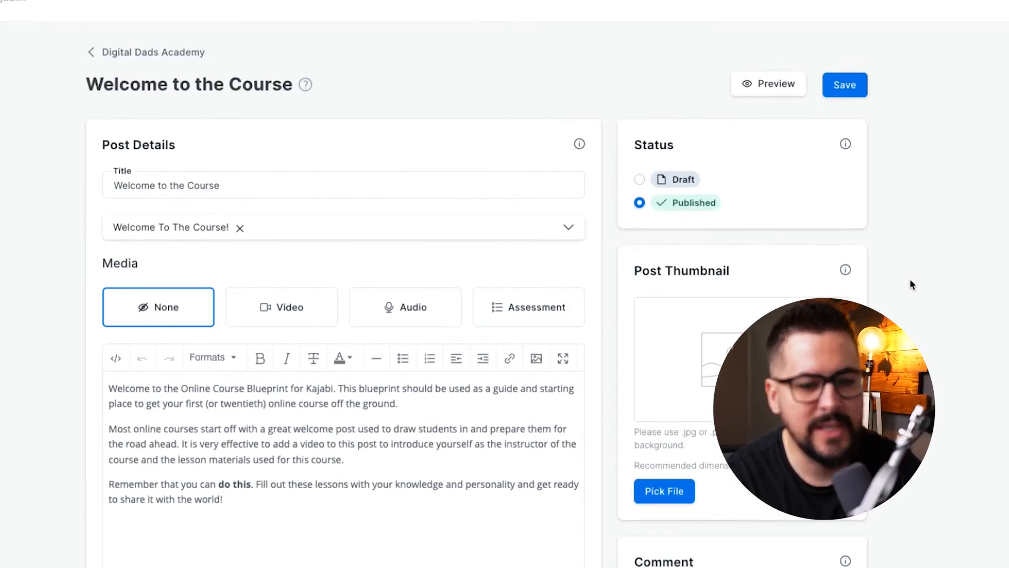
pyautogui.scroll(-1, 907, 283)
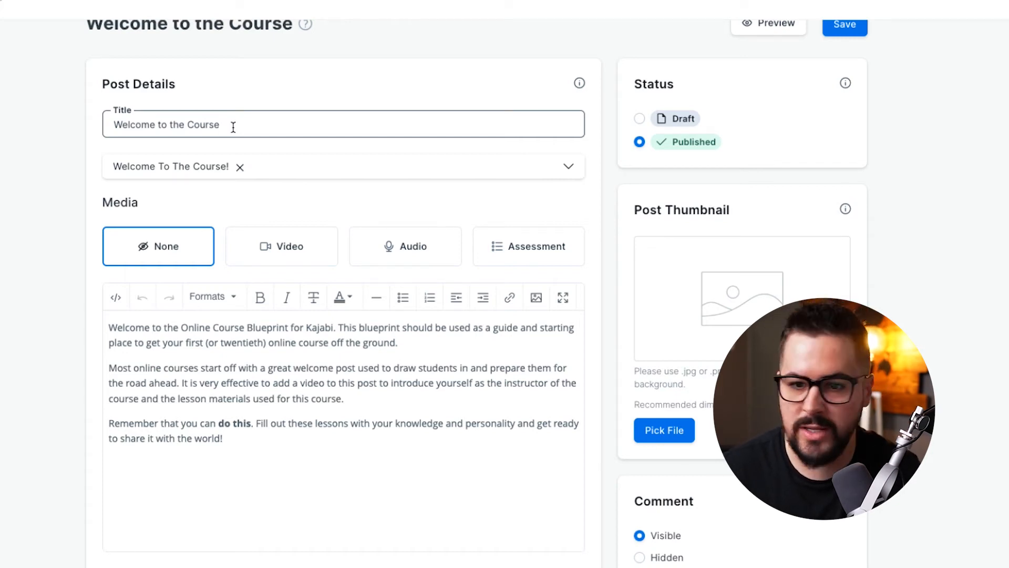
pyautogui.scroll(1, 309, 142)
pyautogui.scroll(-3, 309, 158)
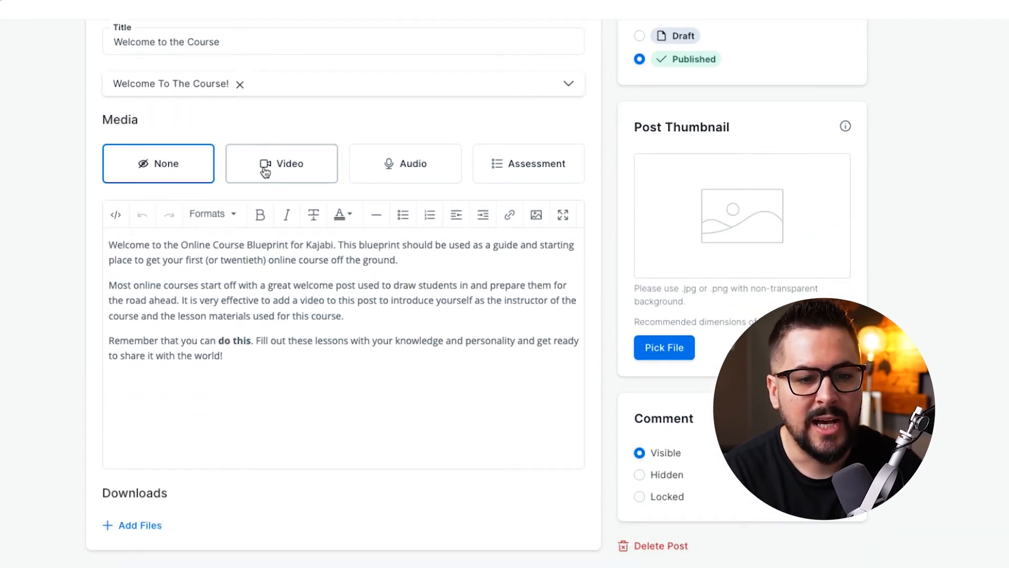
# Step: Set the post's media type to Video, check the upload sources for its file and close the file picker
pyautogui.click(284, 167)
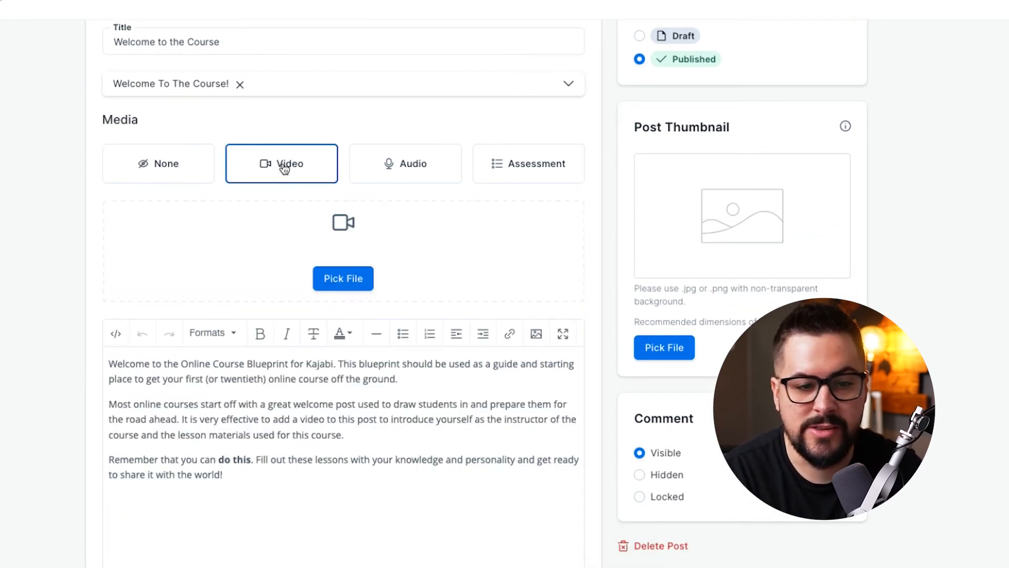
pyautogui.click(347, 281)
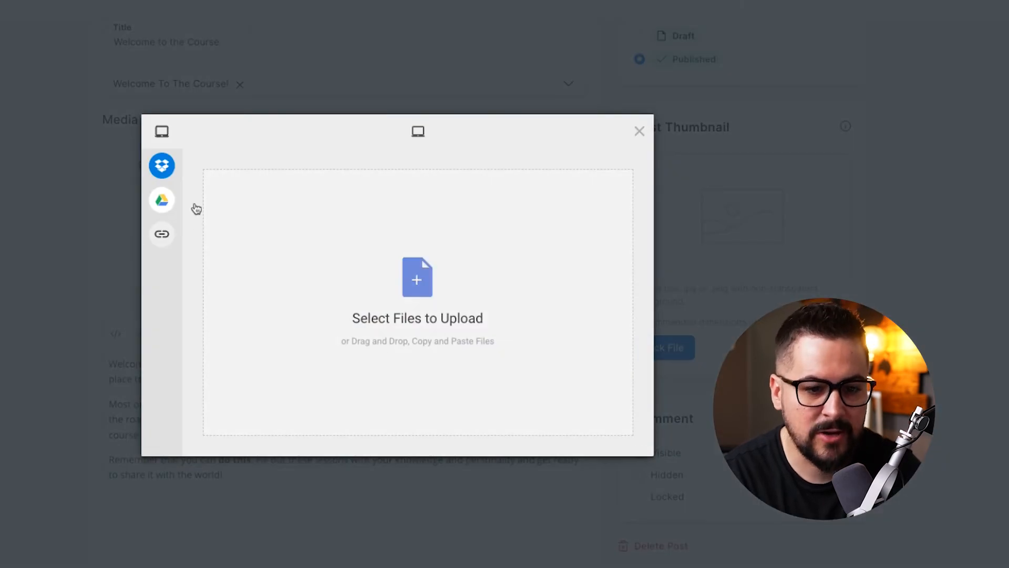
pyautogui.moveTo(166, 166)
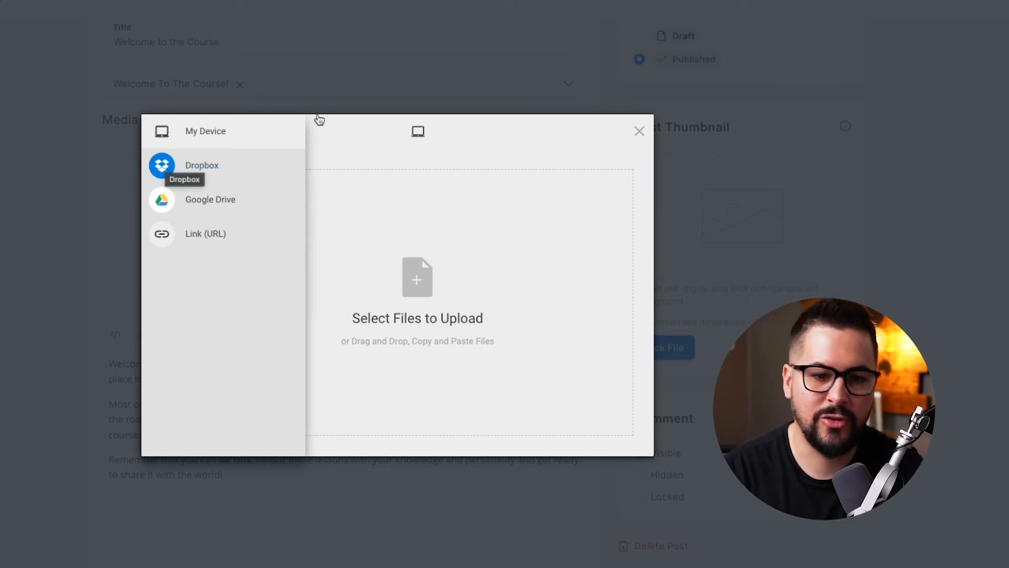
pyautogui.click(639, 130)
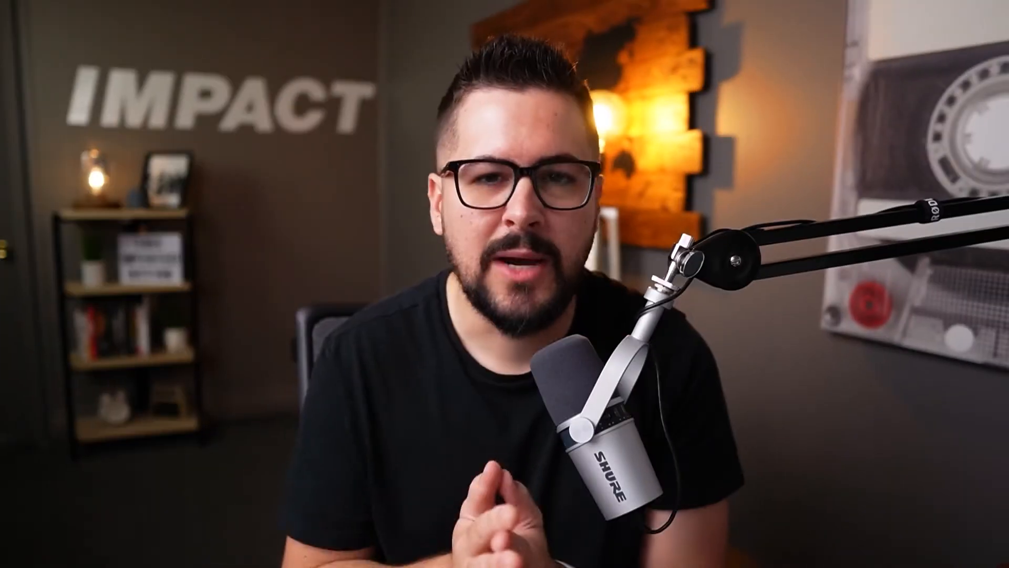
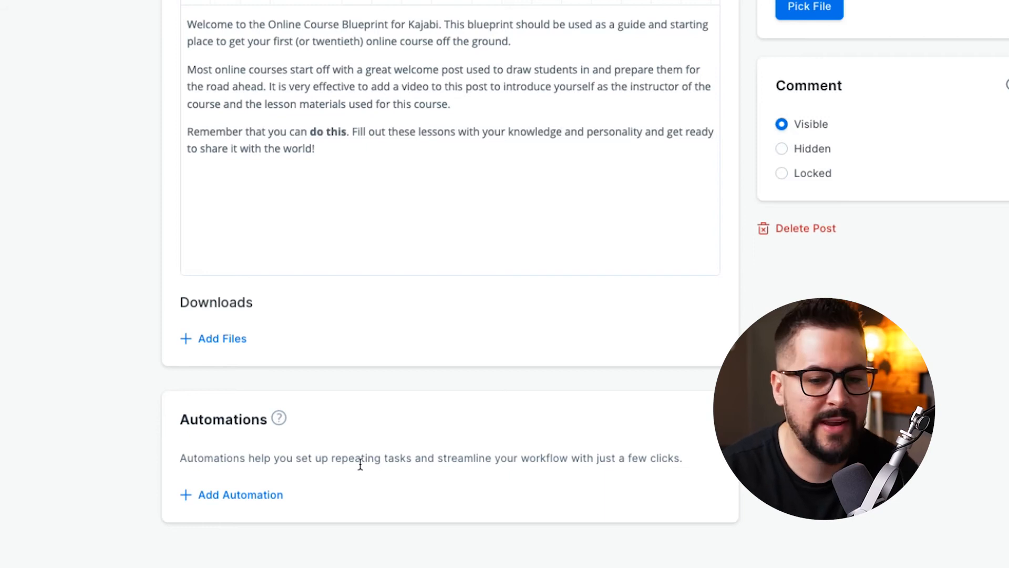
# Step: Examine the post's downloads, automations, status, thumbnail and comment settings, and try the Audio and Assessment media types
pyautogui.scroll(2, 360, 463)
pyautogui.scroll(-2, 361, 462)
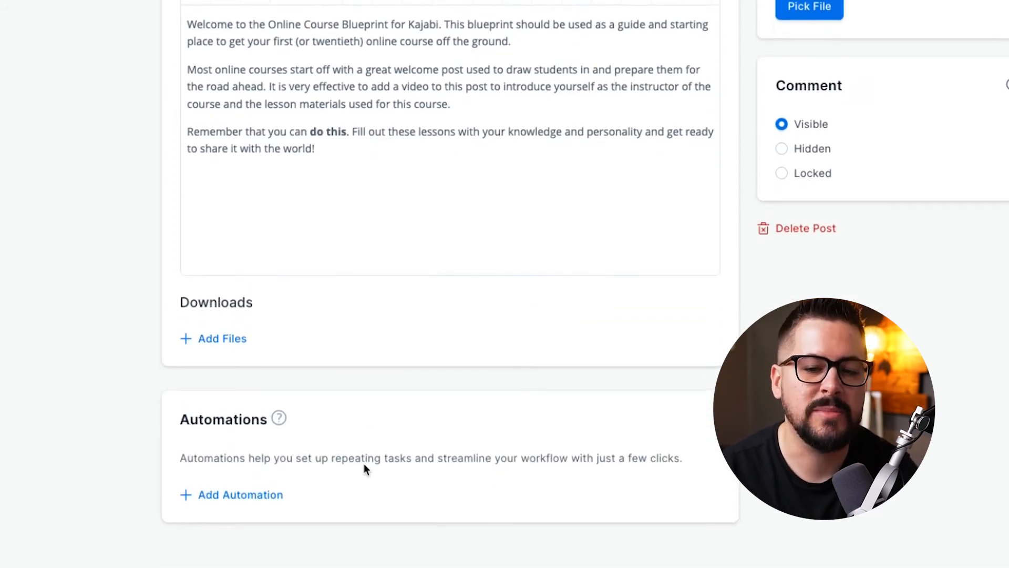
pyautogui.scroll(5, 366, 465)
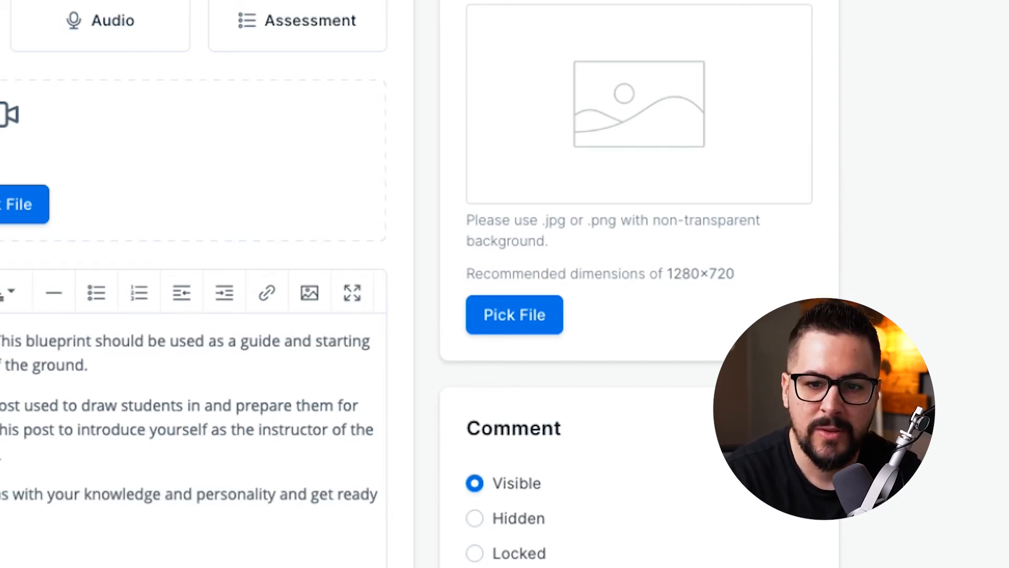
pyautogui.scroll(5, 476, 131)
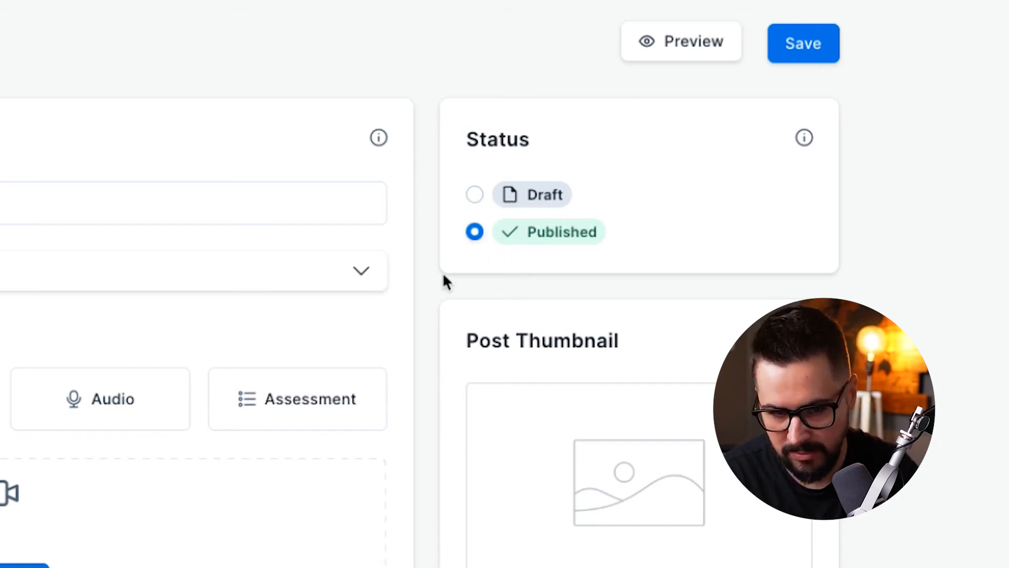
pyautogui.scroll(-3, 445, 282)
pyautogui.scroll(-5, 444, 281)
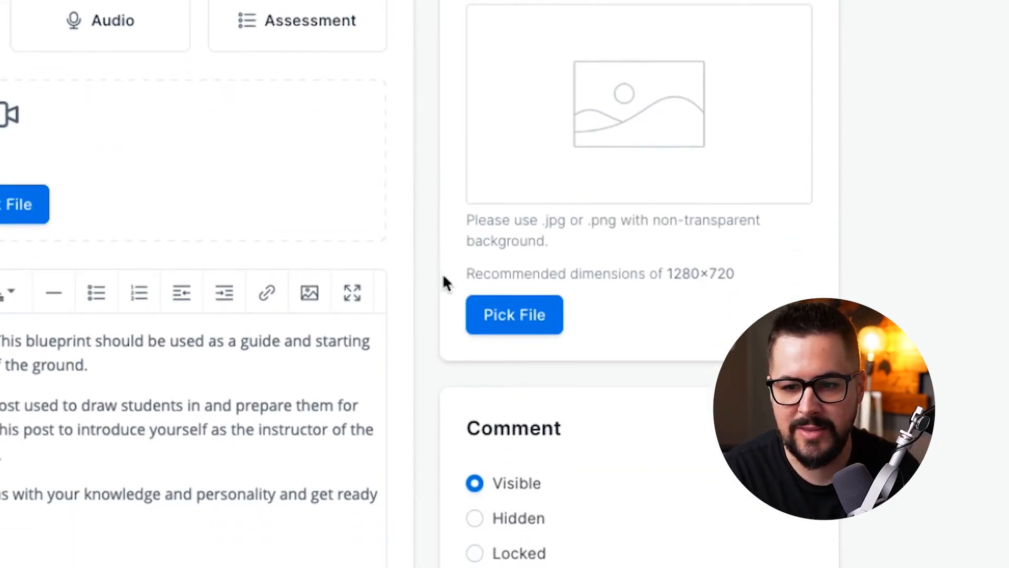
pyautogui.scroll(2, 444, 281)
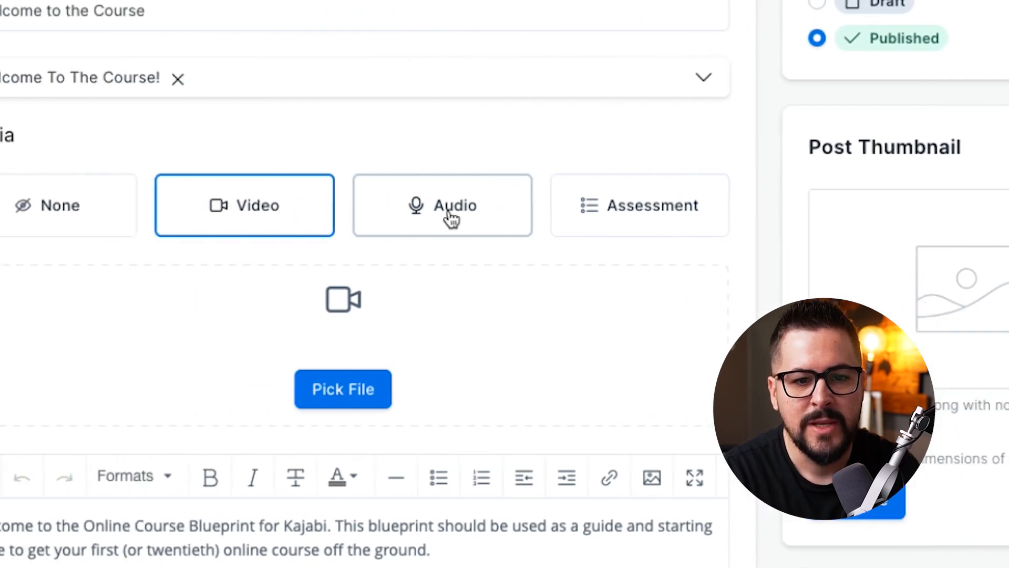
pyautogui.click(117, 107)
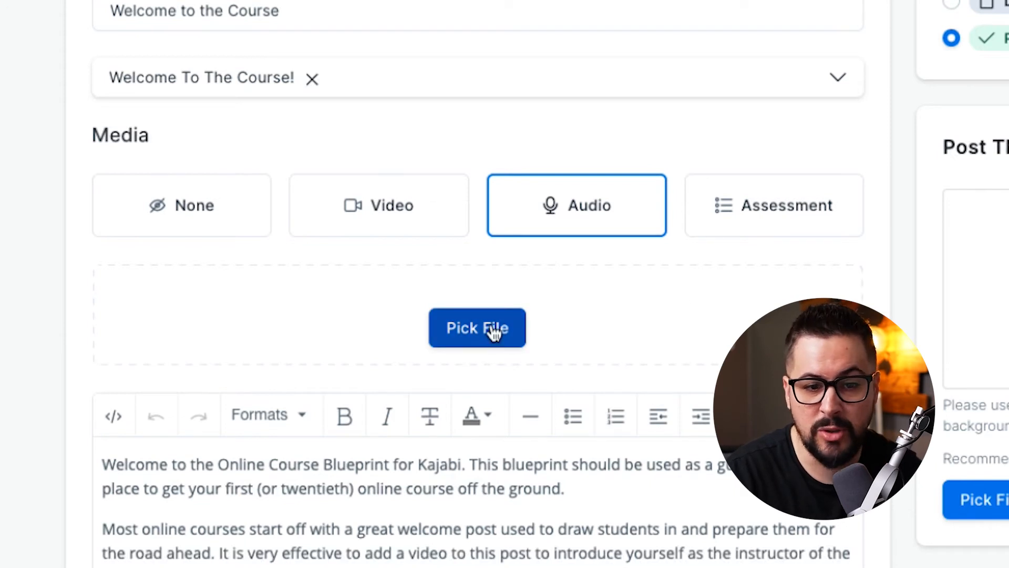
pyautogui.click(745, 207)
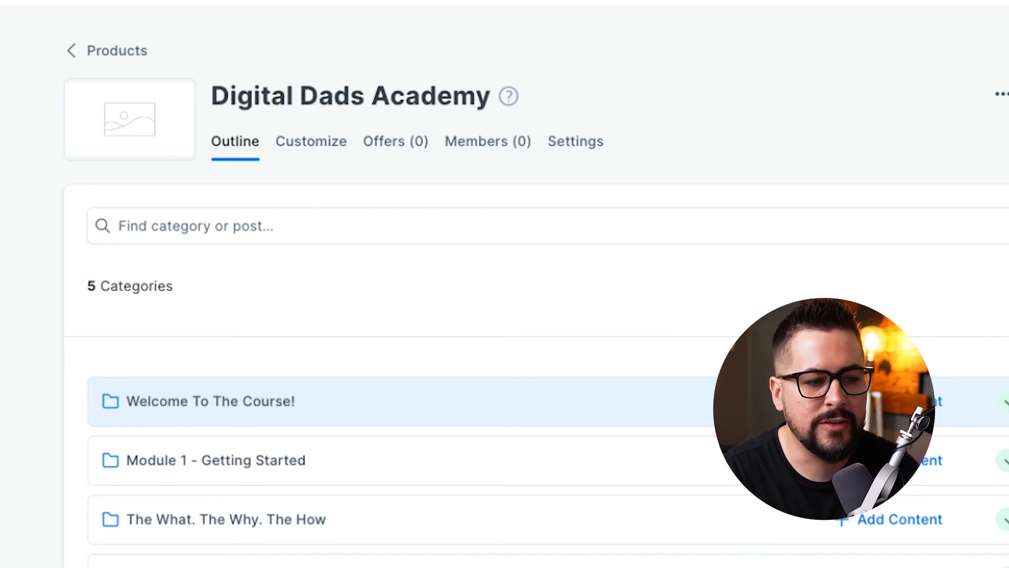
# Step: Go to the sales offers, dismiss the new feature notice and start creating a new offer
pyautogui.click(216, 352)
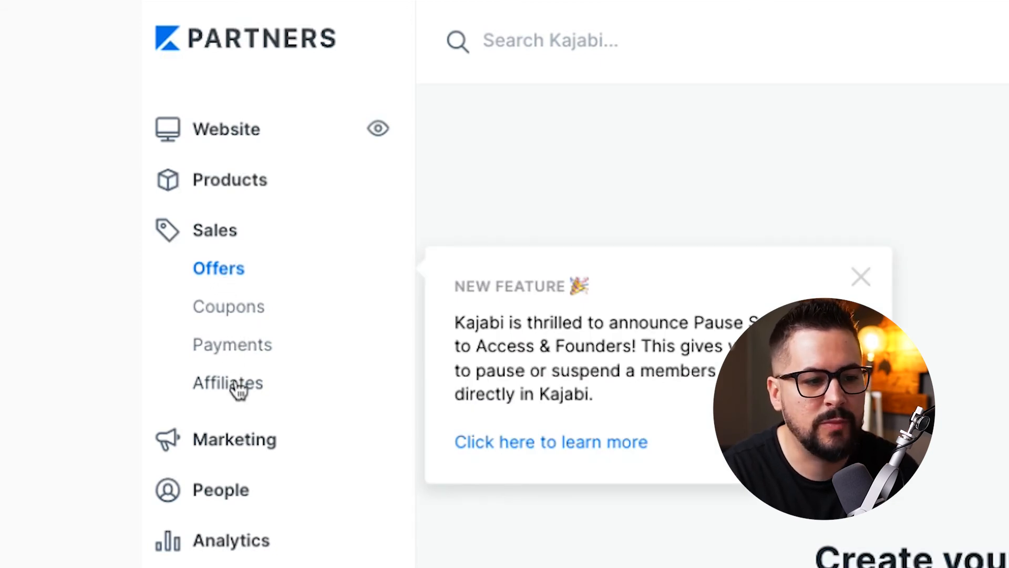
pyautogui.click(861, 277)
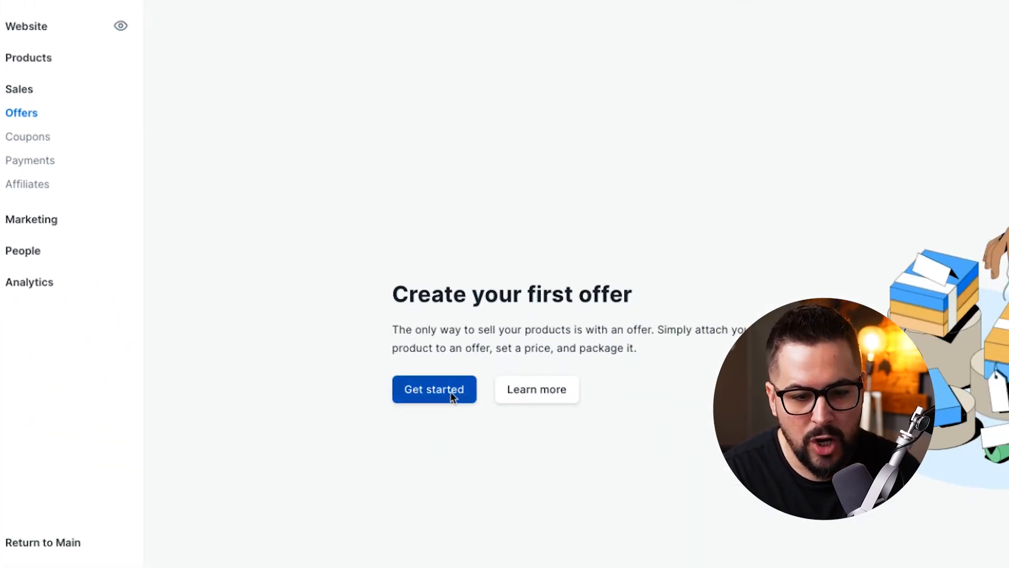
pyautogui.click(450, 395)
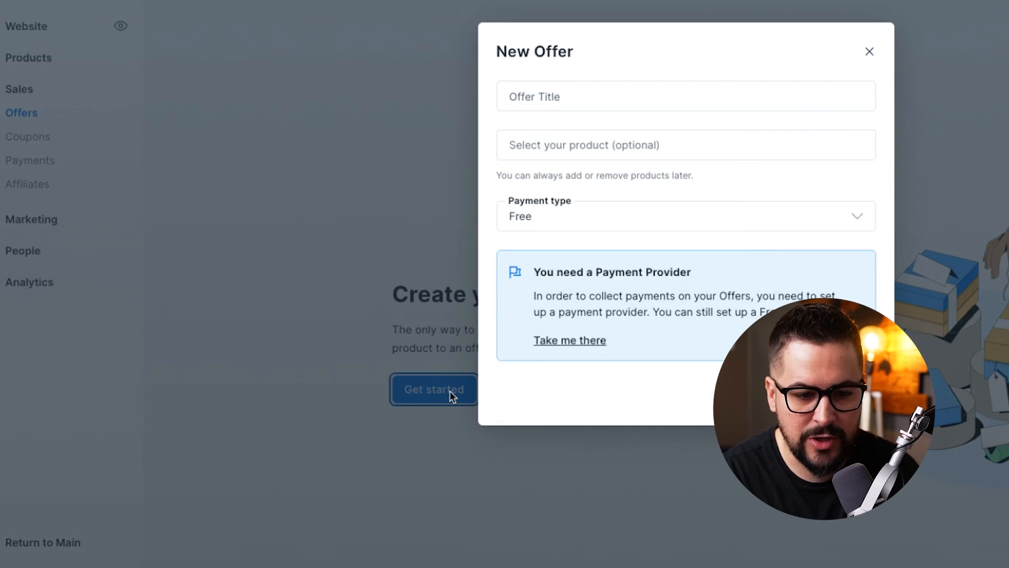
# Step: Title the new offer Digital Dads Academy Bundle and add the Digital Dads Academy product to it
pyautogui.click(570, 98)
pyautogui.write('Digital Dads Academy')
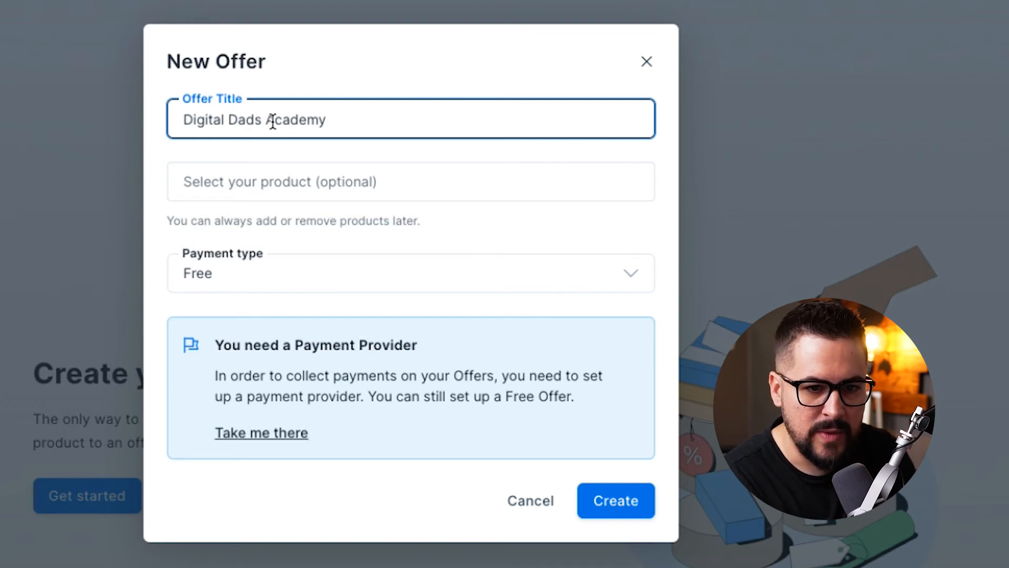
pyautogui.write(' Bundle')
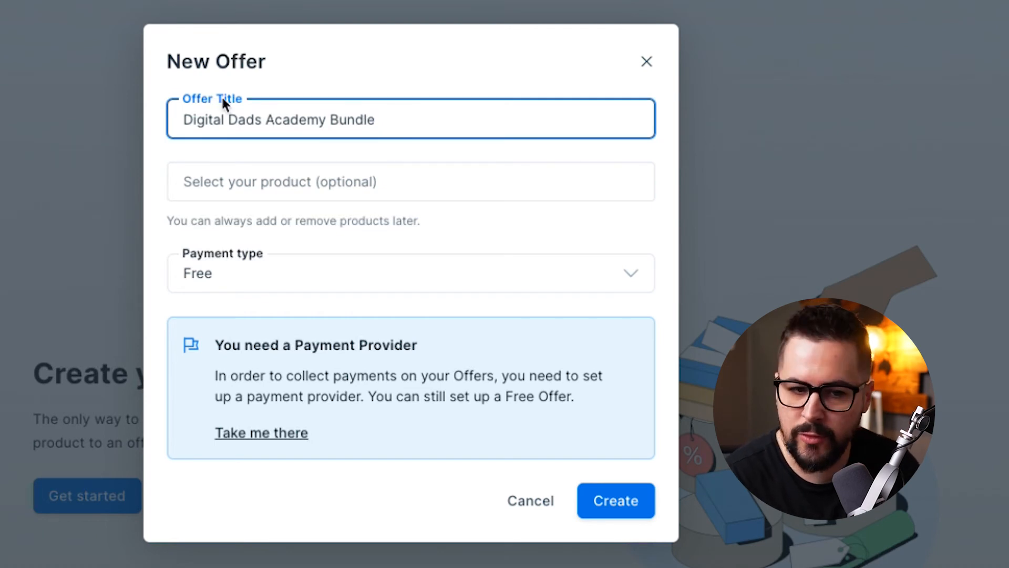
pyautogui.click(284, 186)
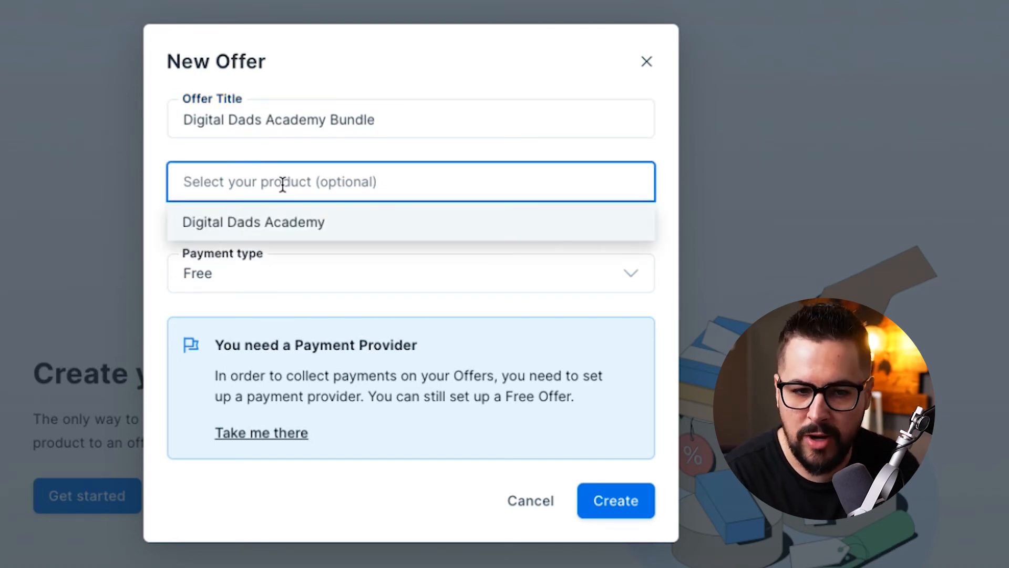
pyautogui.click(260, 224)
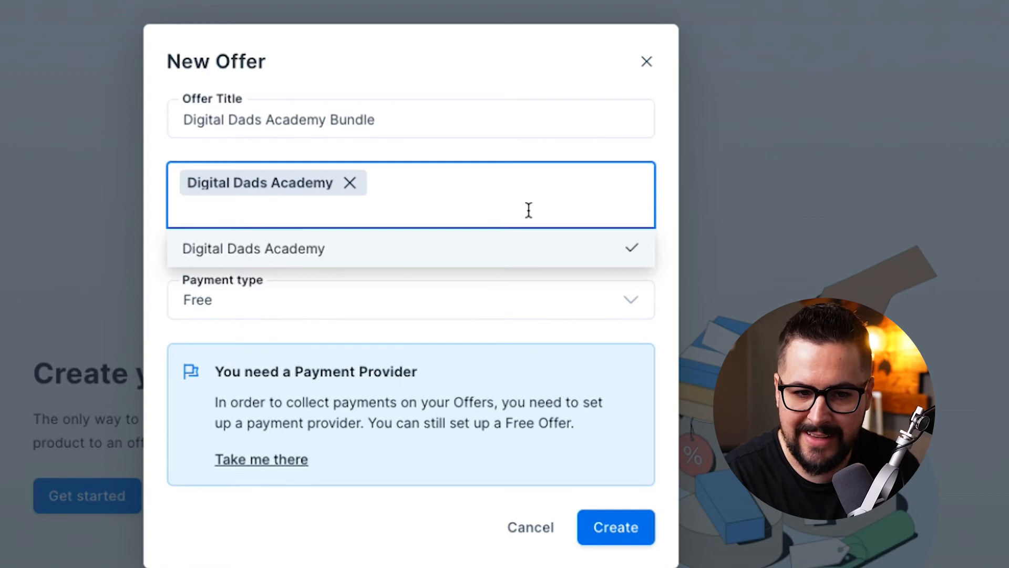
pyautogui.click(671, 166)
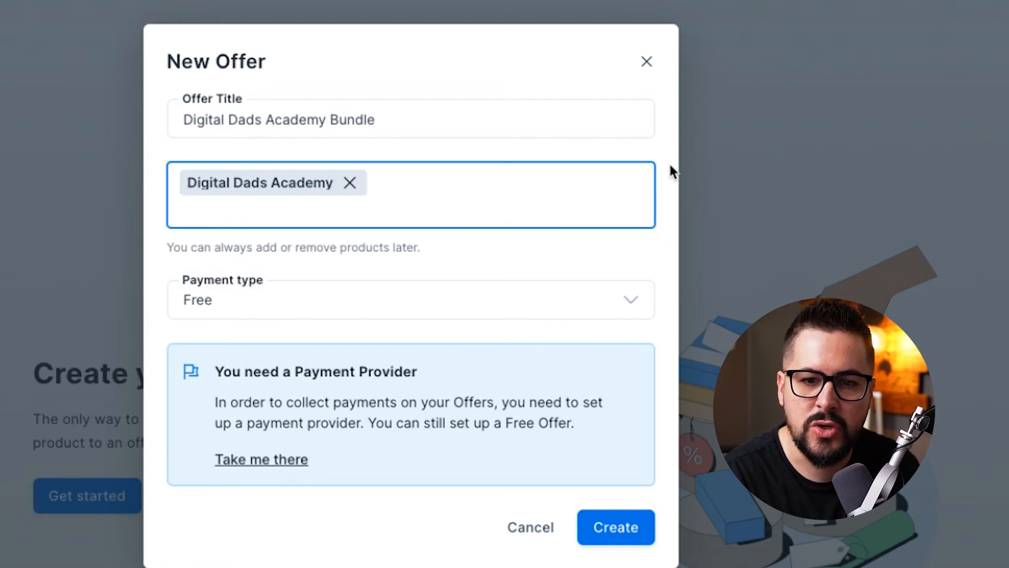
pyautogui.click(371, 213)
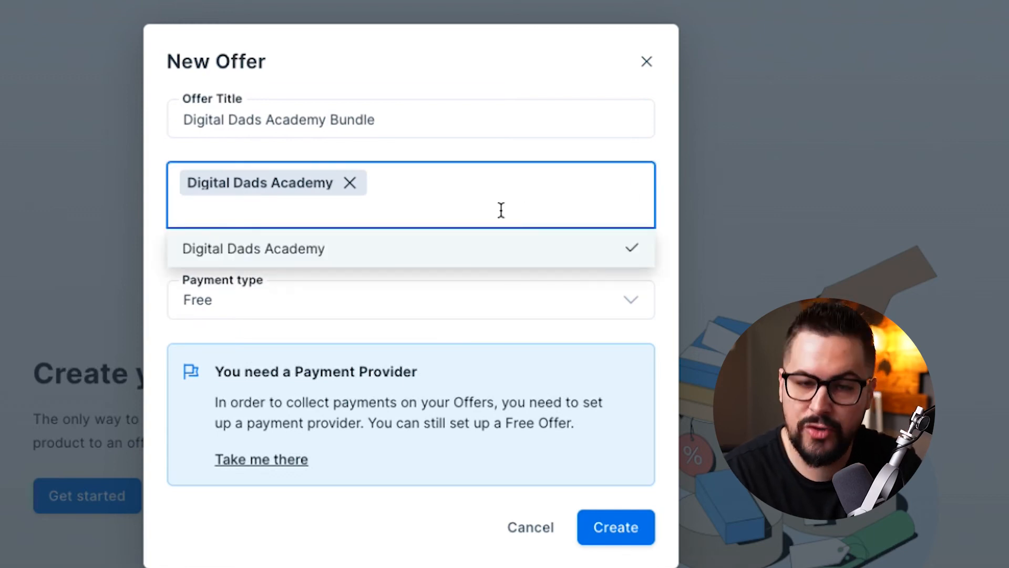
pyautogui.click(667, 195)
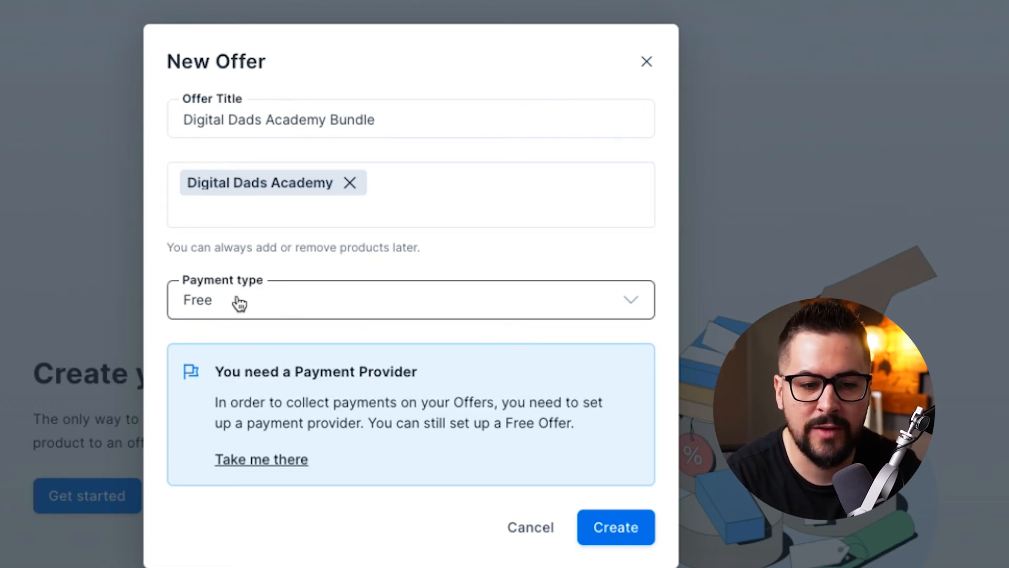
# Step: Keep the payment type as Free and create the offer
pyautogui.click(297, 307)
pyautogui.click(314, 300)
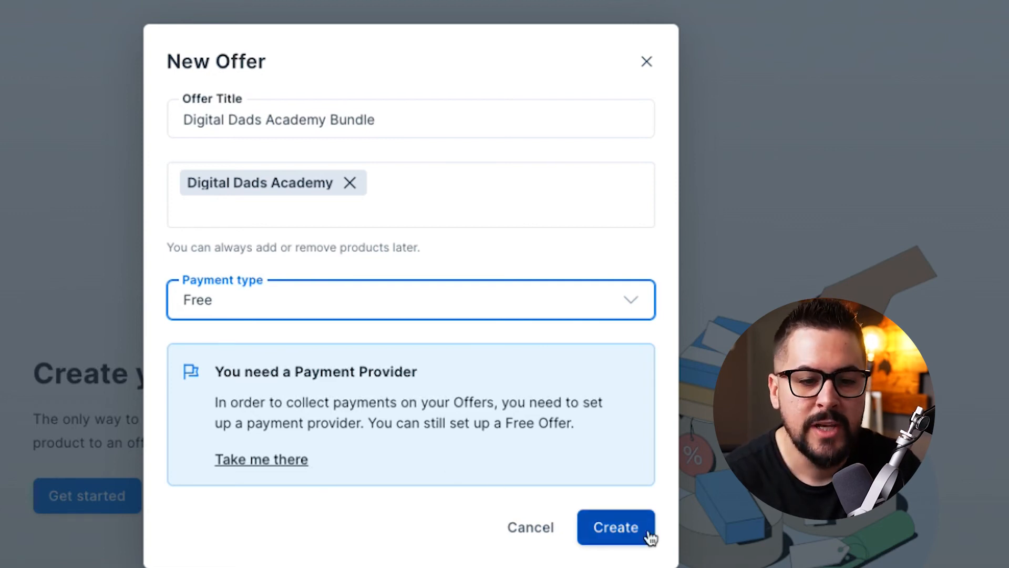
pyautogui.click(602, 527)
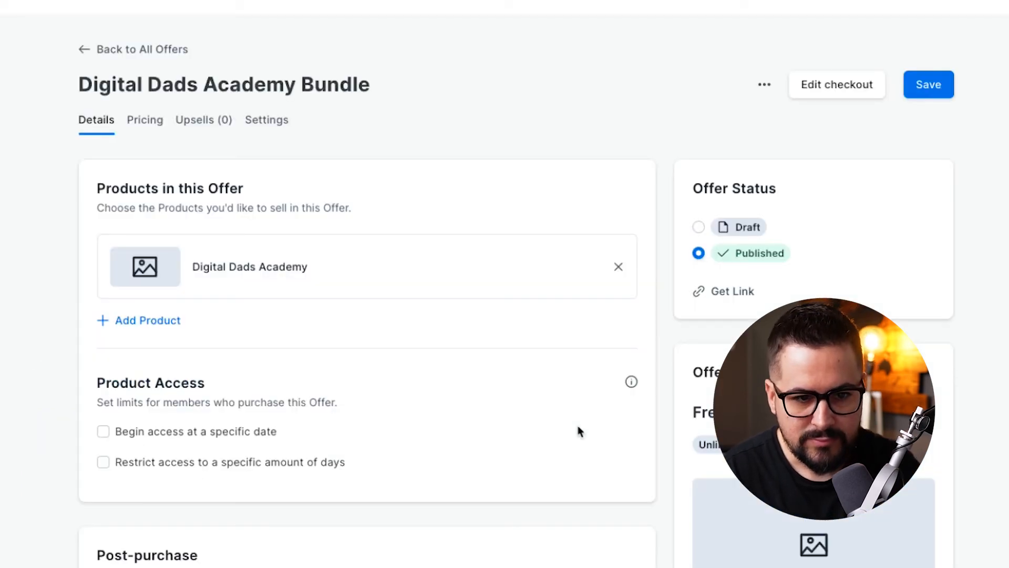
# Step: Examine the offer's included products, status, details and post-purchase sections
pyautogui.scroll(-5, 561, 400)
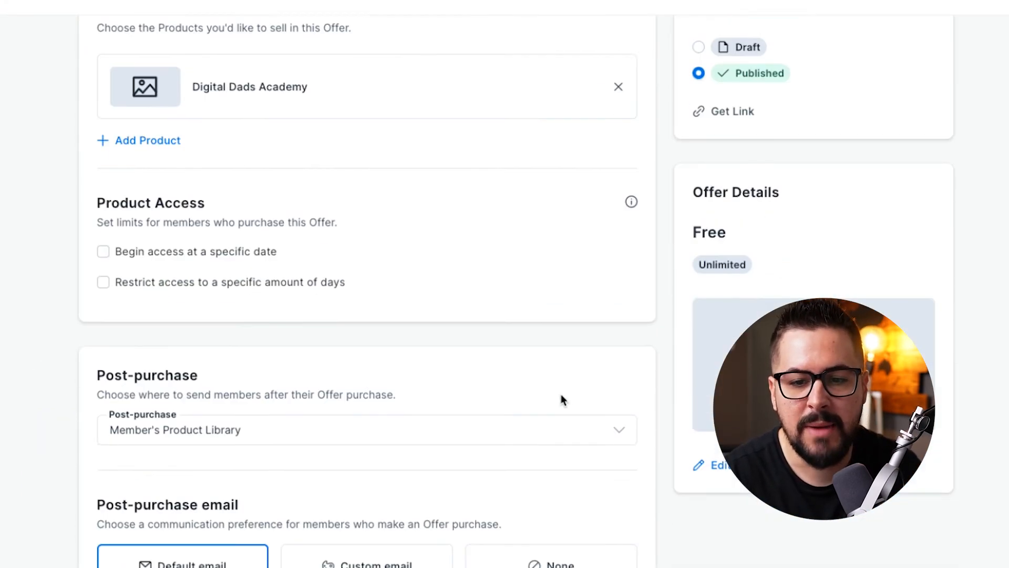
pyautogui.scroll(5, 561, 400)
pyautogui.scroll(-3, 561, 400)
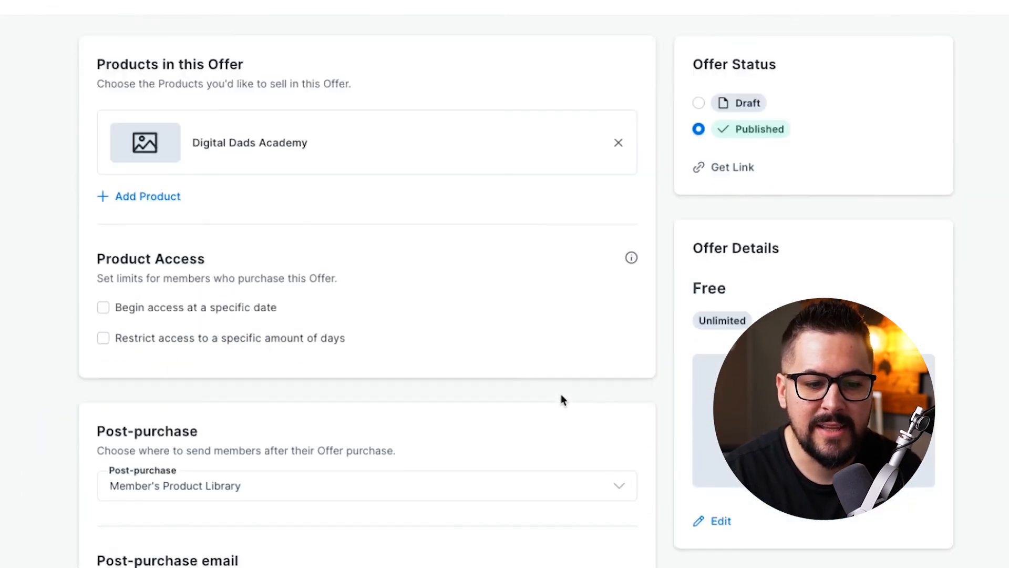
pyautogui.scroll(3, 561, 399)
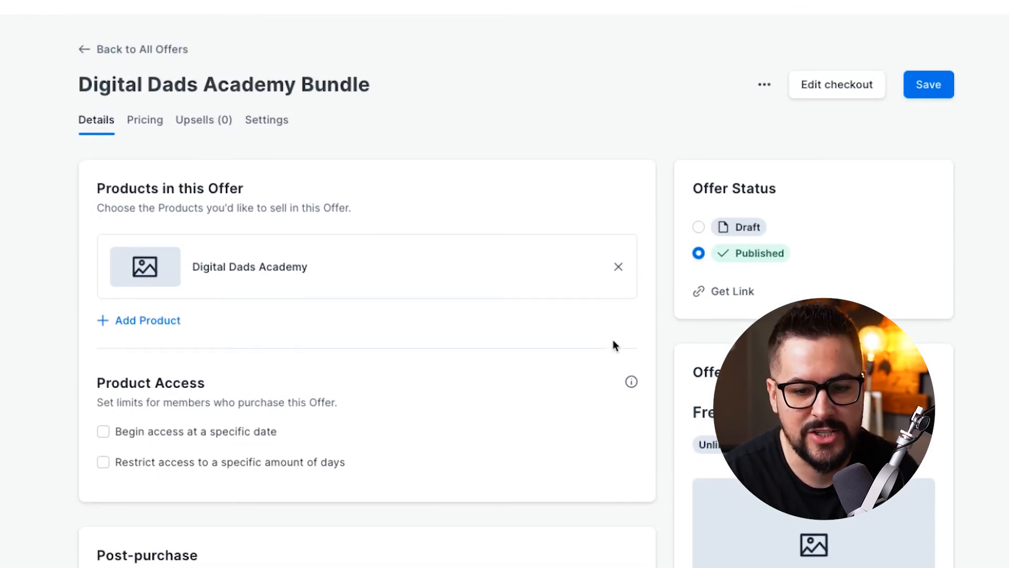
pyautogui.scroll(-3, 619, 316)
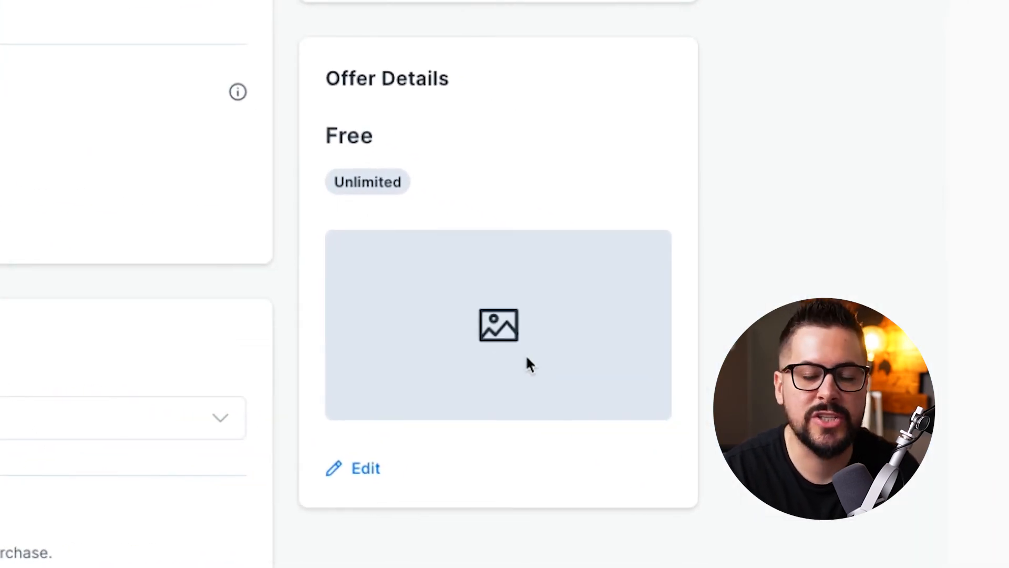
pyautogui.scroll(2, 529, 357)
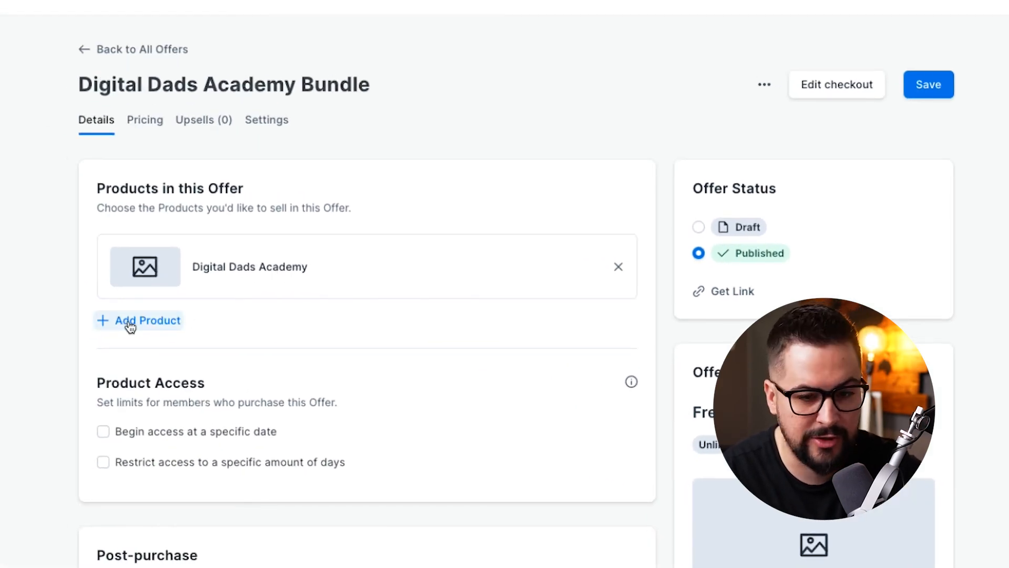
# Step: Try the product access limits for a specific start date and a specific amount of days, clearing each one again
pyautogui.scroll(-2, 216, 325)
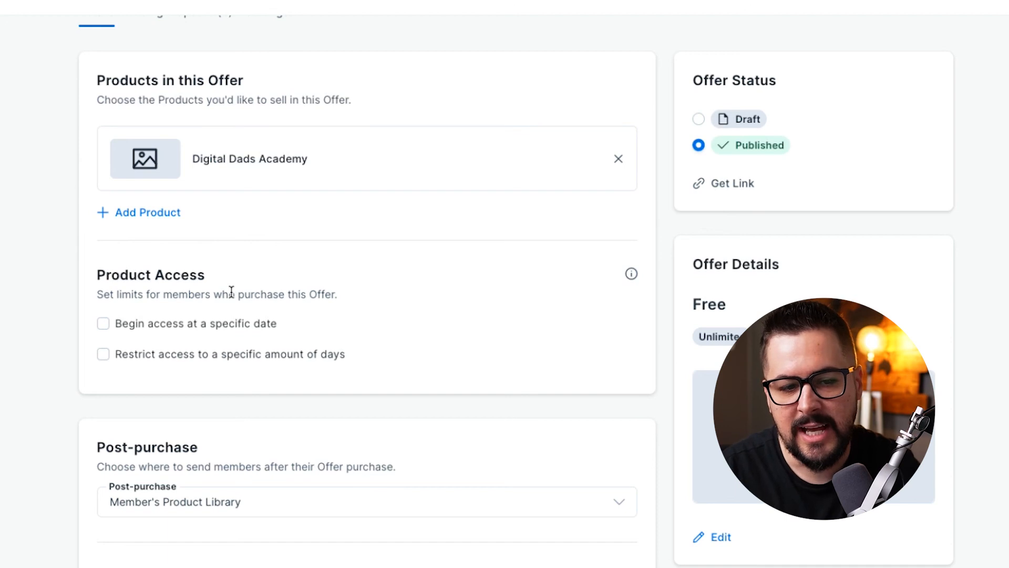
pyautogui.click(104, 324)
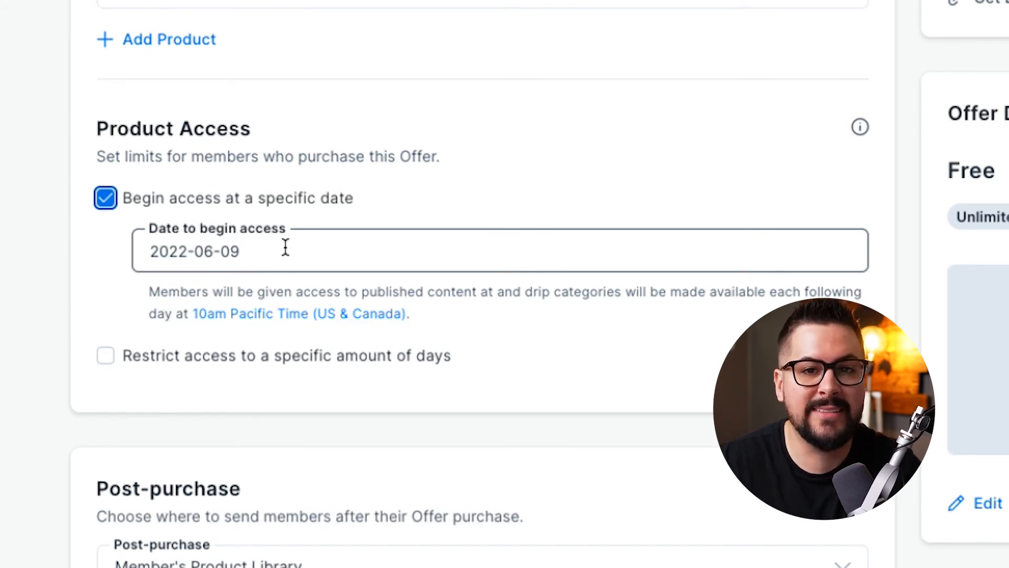
pyautogui.click(103, 199)
pyautogui.click(105, 245)
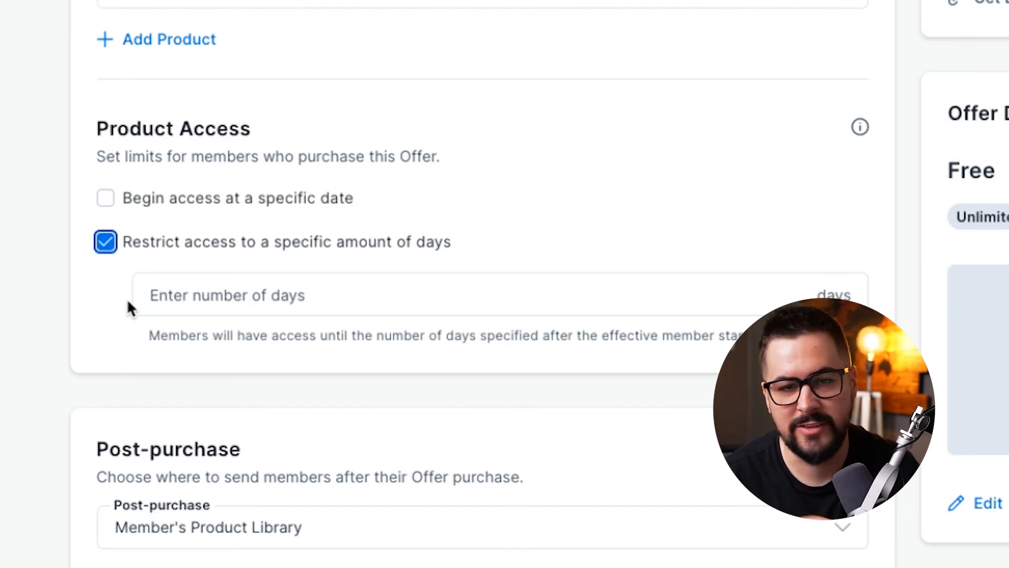
pyautogui.click(105, 242)
# Step: Check the post-purchase destination options and keep Member's Product Library
pyautogui.scroll(-5, 86, 247)
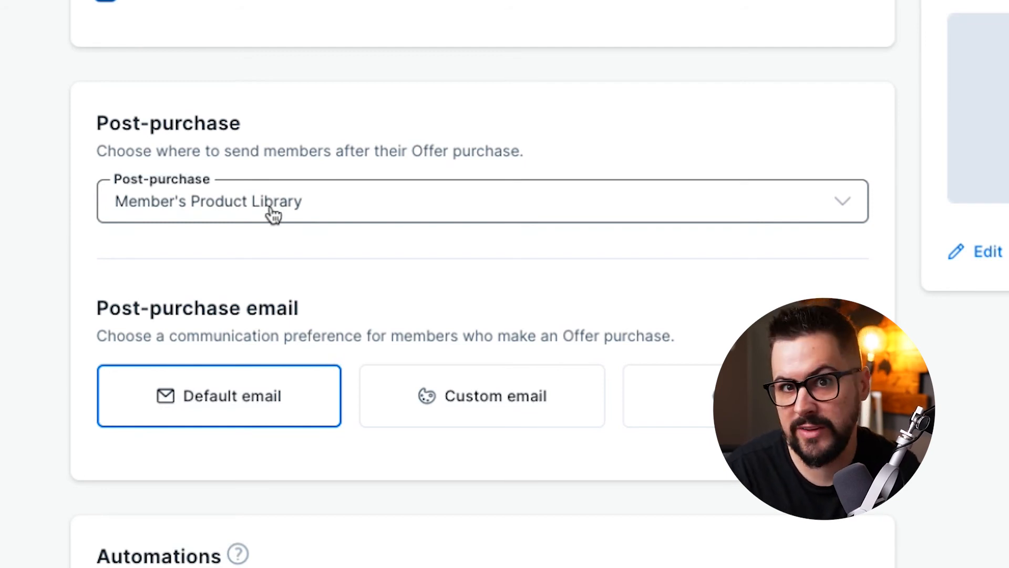
pyautogui.click(337, 212)
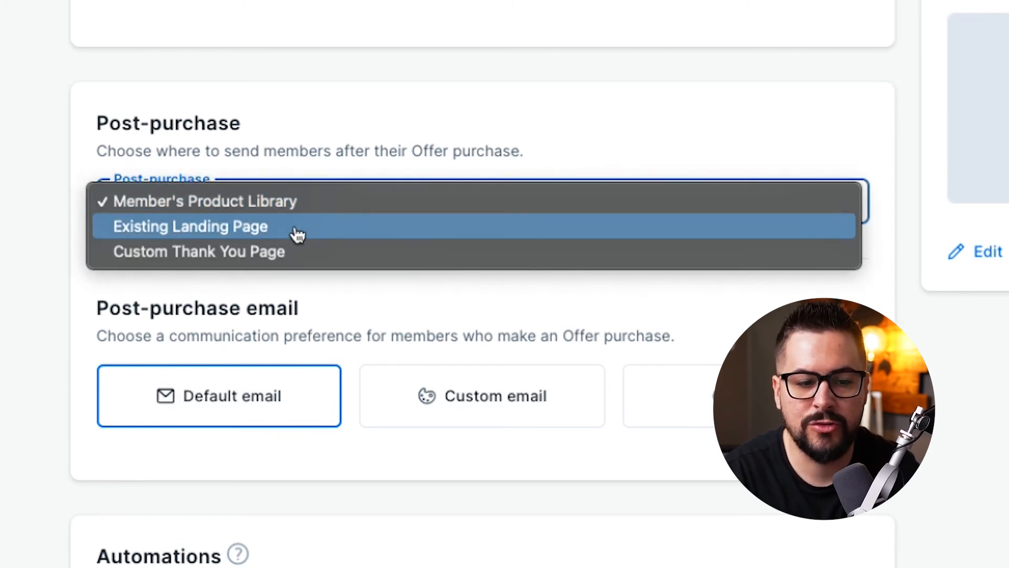
pyautogui.click(16, 248)
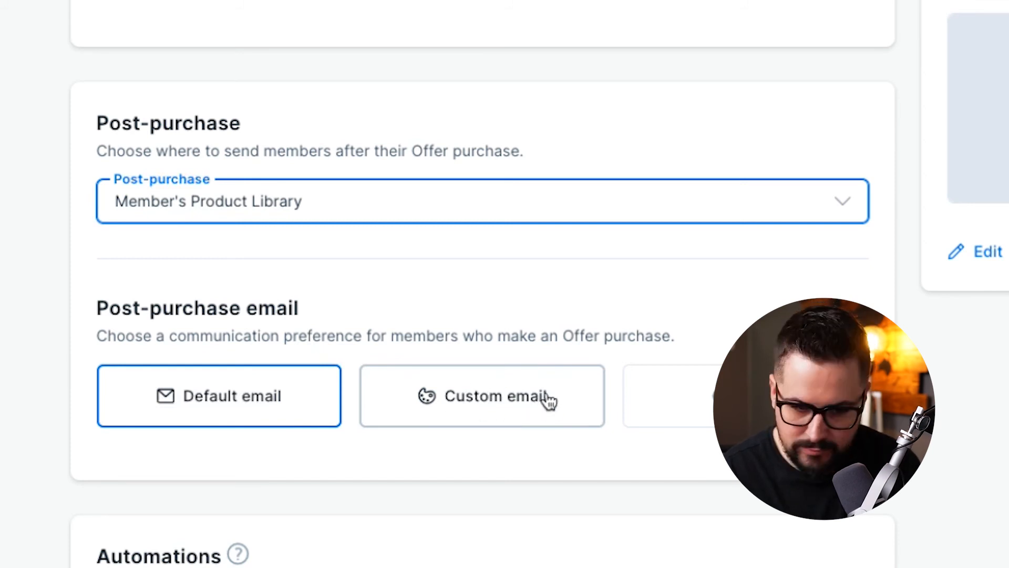
# Step: Open the offer's checkout page for editing and go to its design settings
pyautogui.scroll(5, 567, 349)
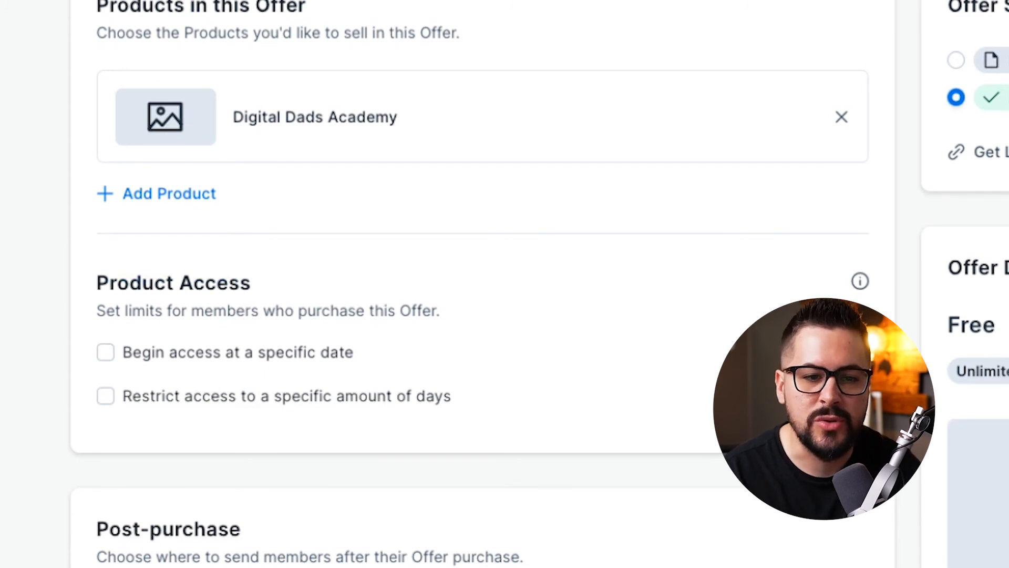
pyautogui.click(792, 65)
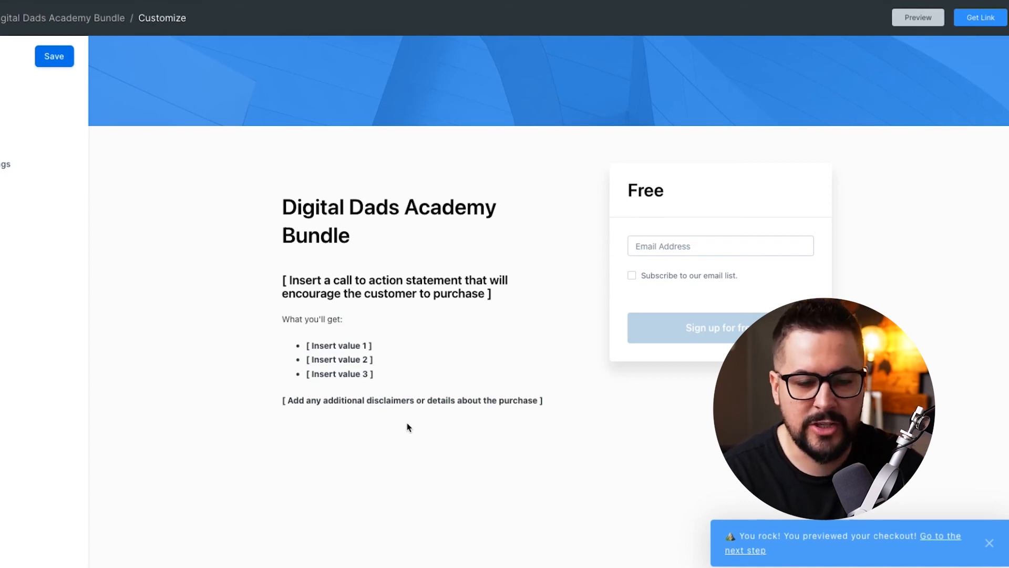
pyautogui.moveTo(282, 72)
pyautogui.click(559, 82)
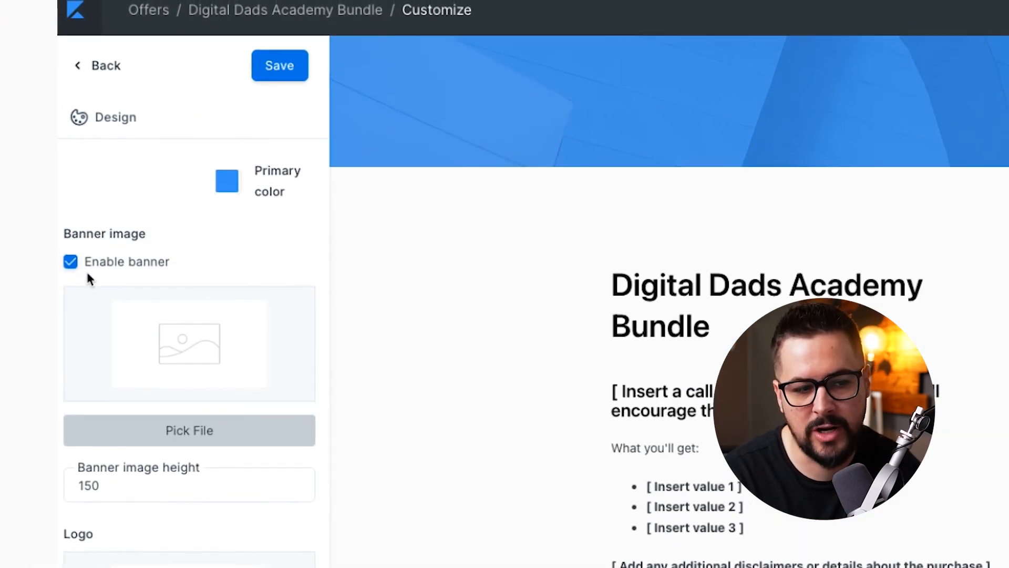
# Step: Try the checkout page with its banner image disabled and saved, and save it again with the banner re-enabled
pyautogui.click(71, 262)
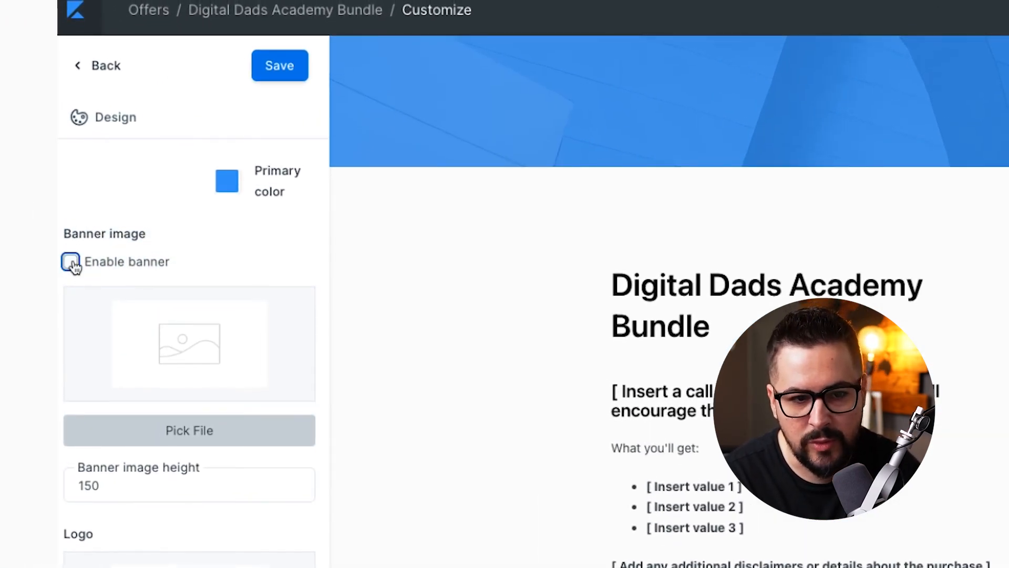
pyautogui.click(260, 260)
pyautogui.click(65, 261)
pyautogui.click(69, 262)
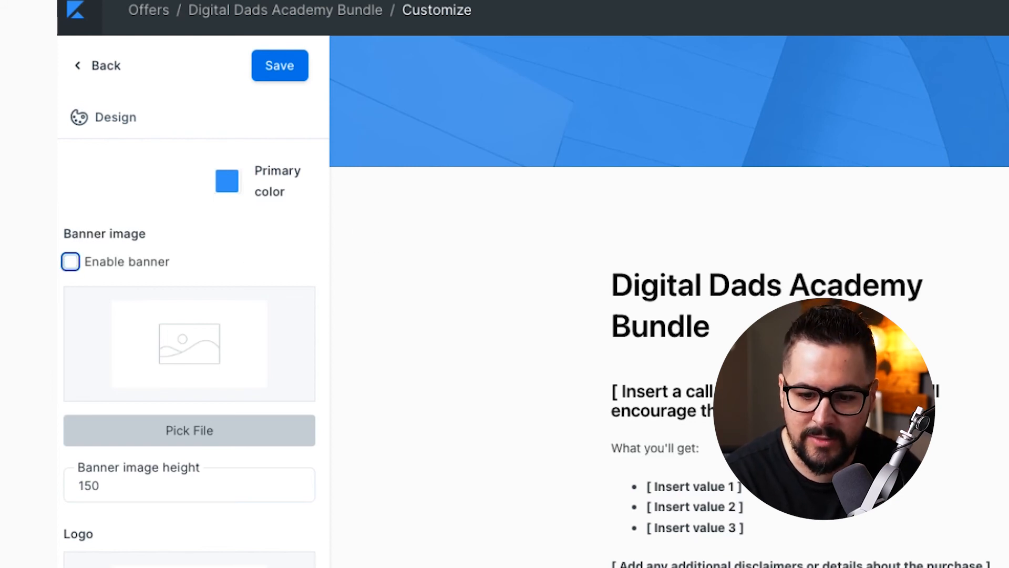
pyautogui.click(295, 68)
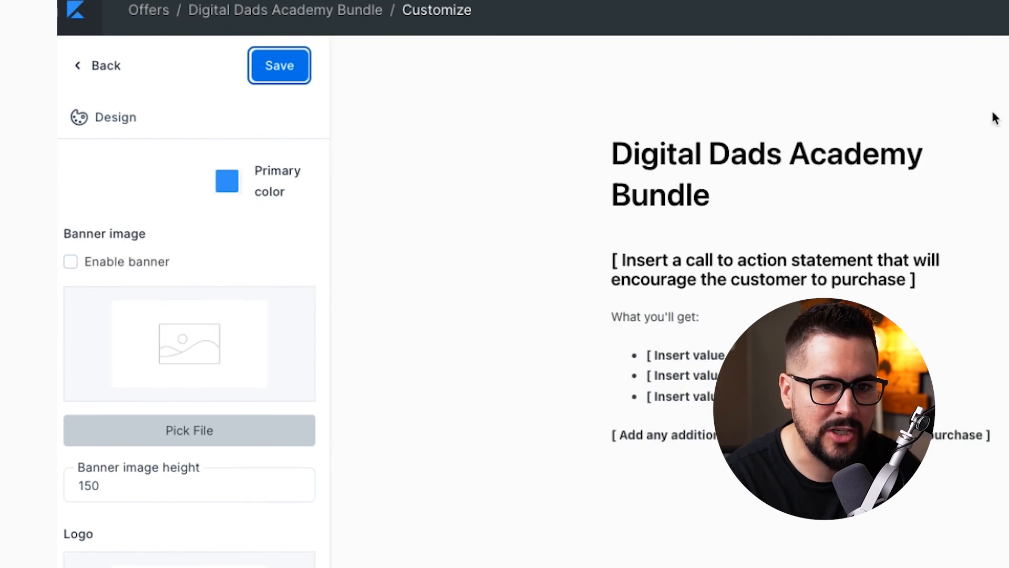
pyautogui.click(69, 261)
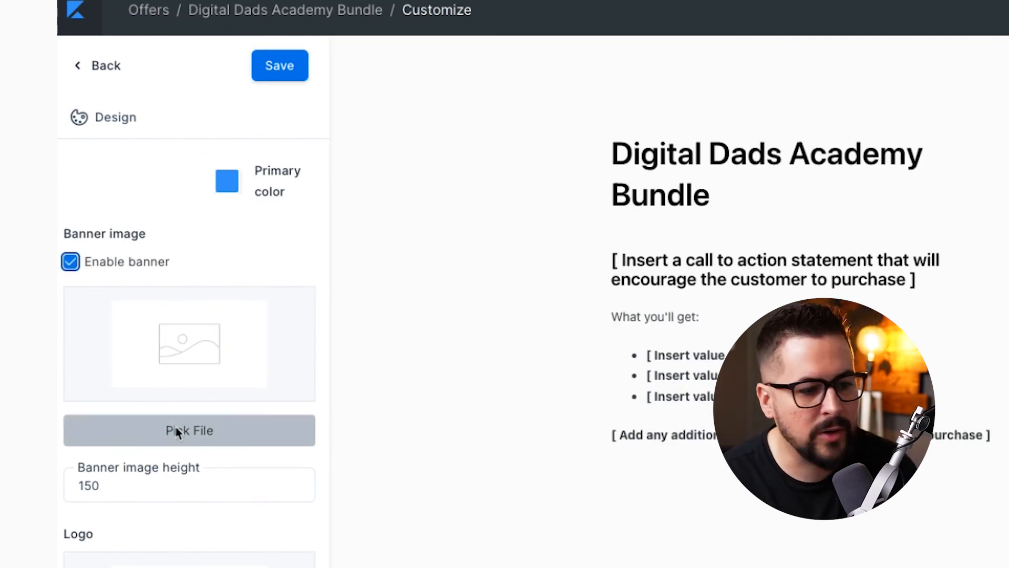
pyautogui.click(279, 68)
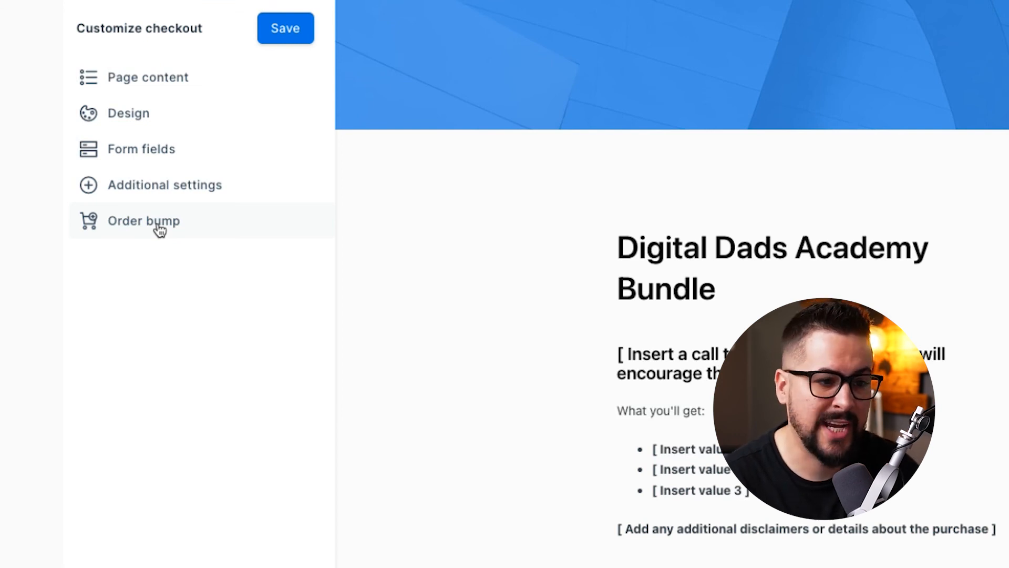
# Step: Examine the checkout's additional settings and its page content, including the offer title and checkout description
pyautogui.click(165, 185)
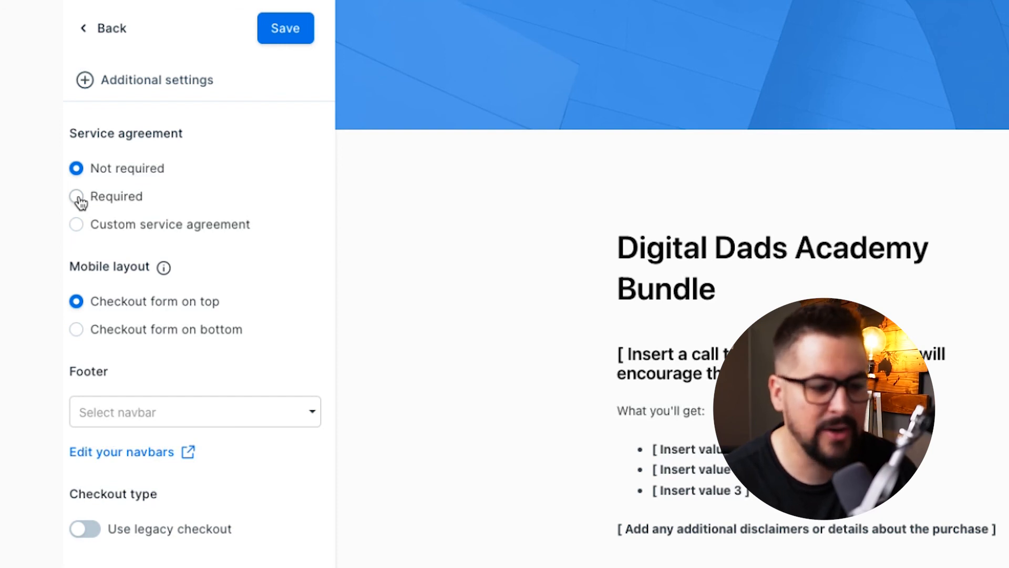
pyautogui.click(108, 32)
pyautogui.click(179, 82)
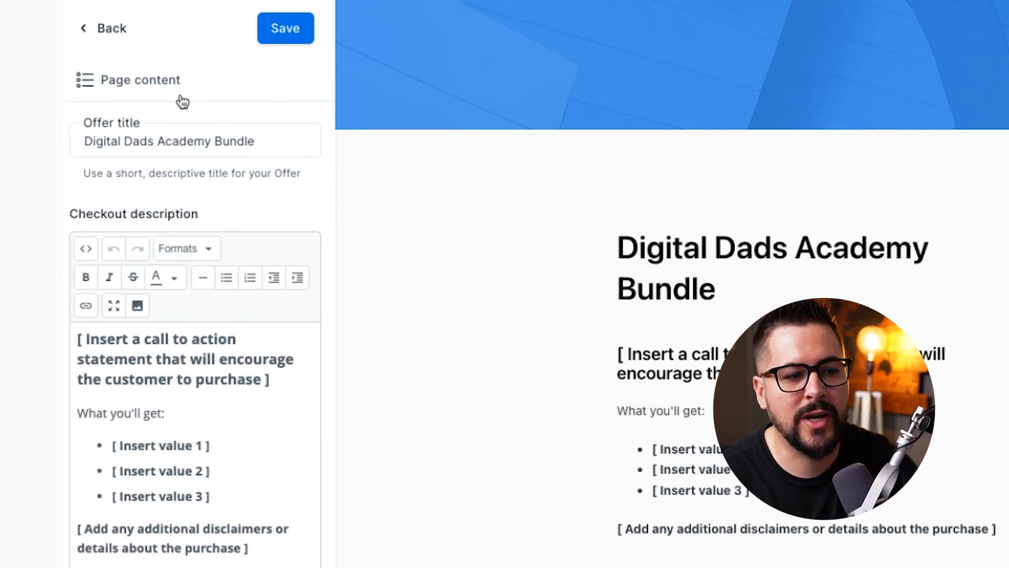
pyautogui.scroll(-3, 170, 274)
pyautogui.scroll(3, 158, 210)
pyautogui.click(112, 22)
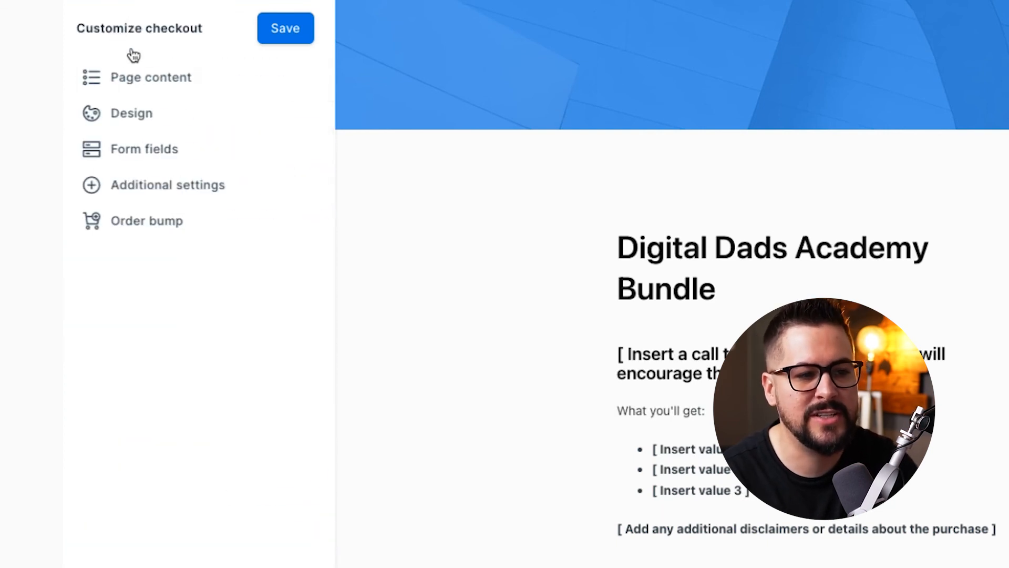